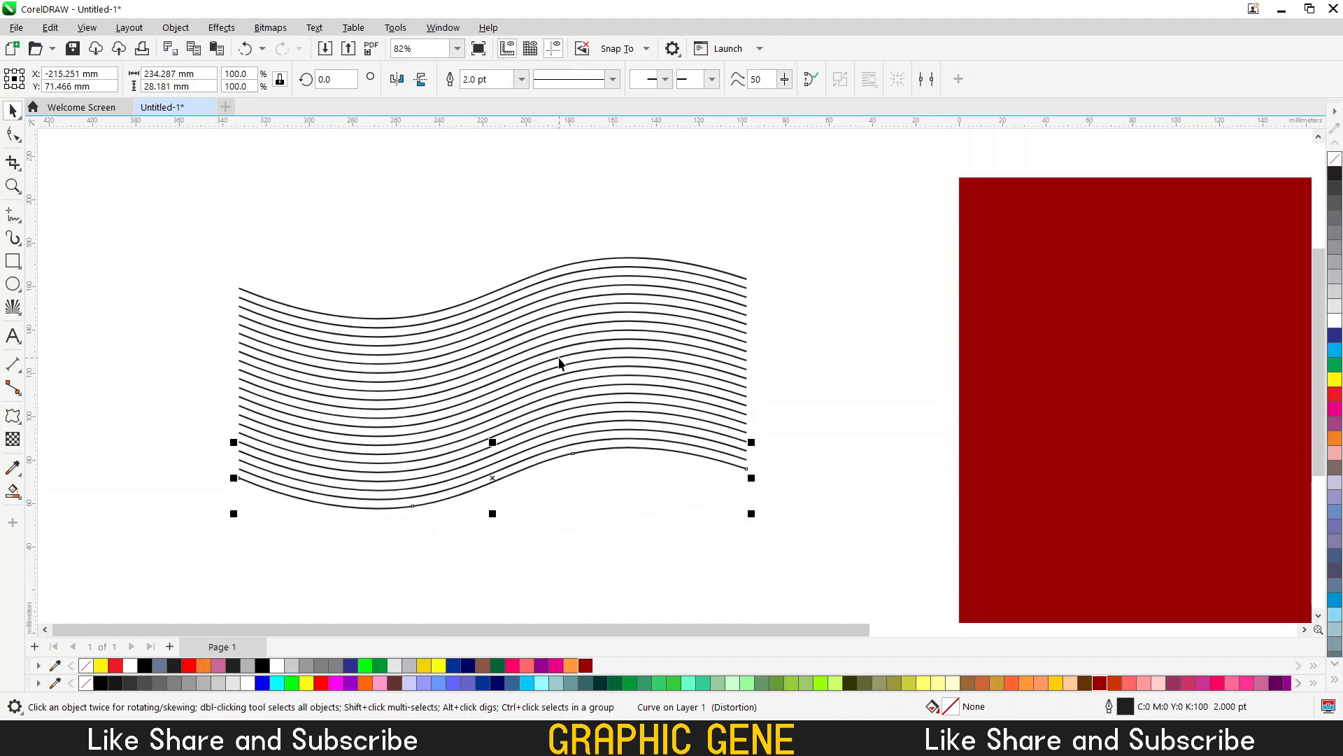
Continue the stack of evenly spaced wavy lines downward to 24 lines and group them all
key("Up")
key("Up")
key("Up")
key("Up")
key("Up")
key("Up")
key("Up")
key("Up")
key("Up")
key("Up")
key("Up")
key("Up")
key("Up")
scroll(632, 297, "down", 1)
left_click_drag(772, 205, 132, 592)
scroll(213, 470, "down", 3)
key("ctrl+g")
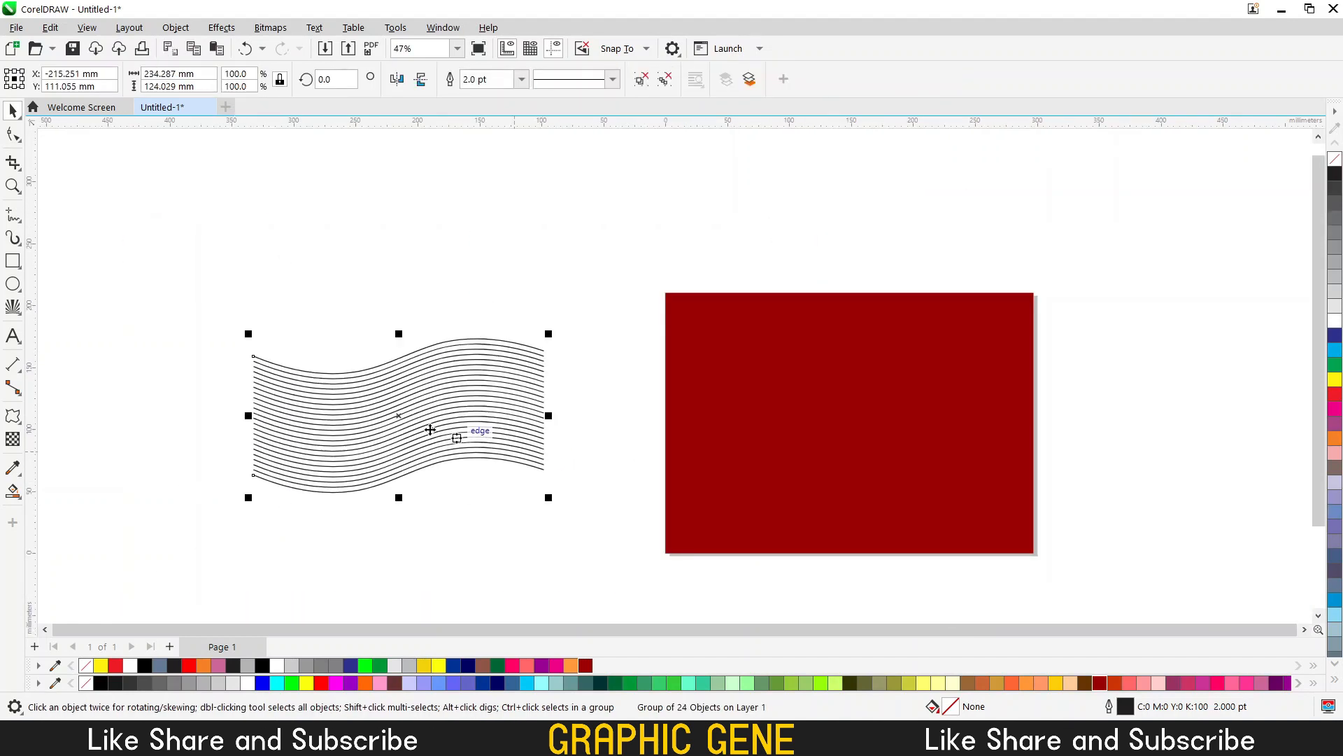
Add the artistic text "s" beside the wavy lines, about 83 × 104 mm, with no fill and a black outline
left_click(12, 336)
scroll(214, 447, "up", 2)
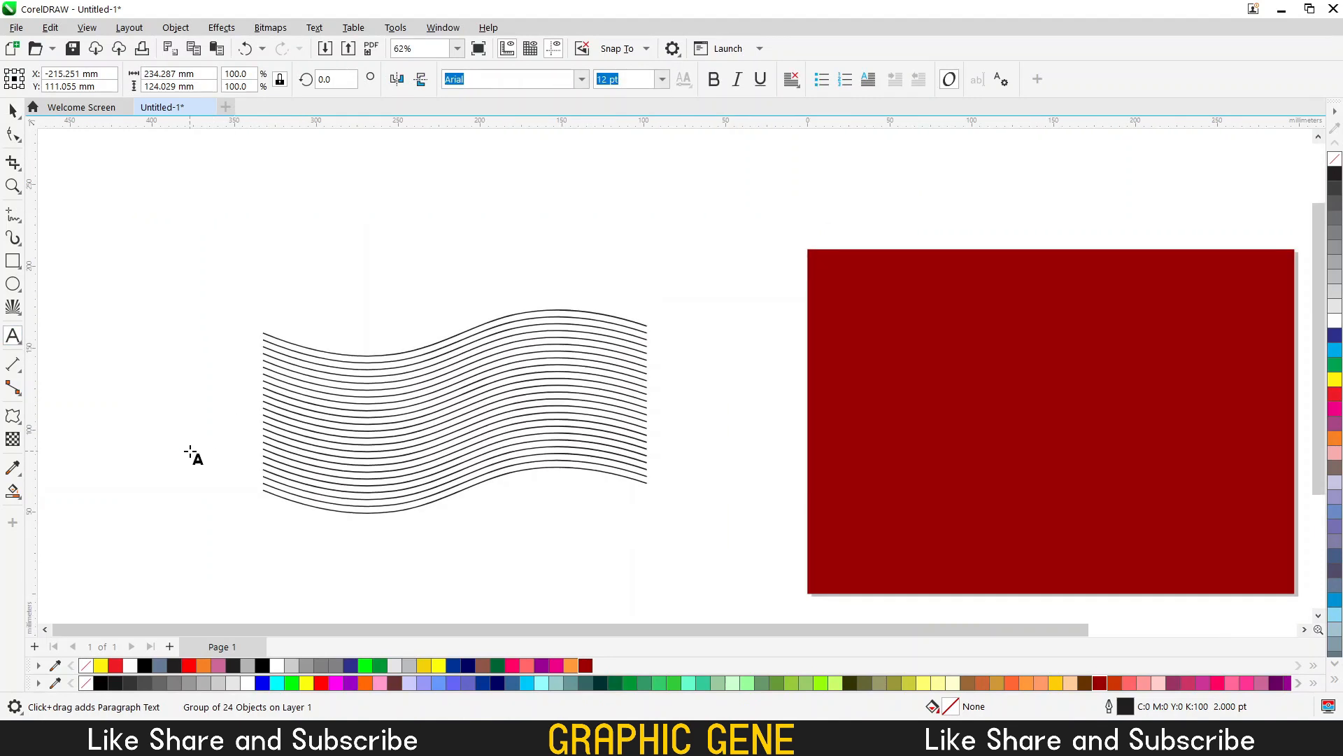
left_click(160, 445)
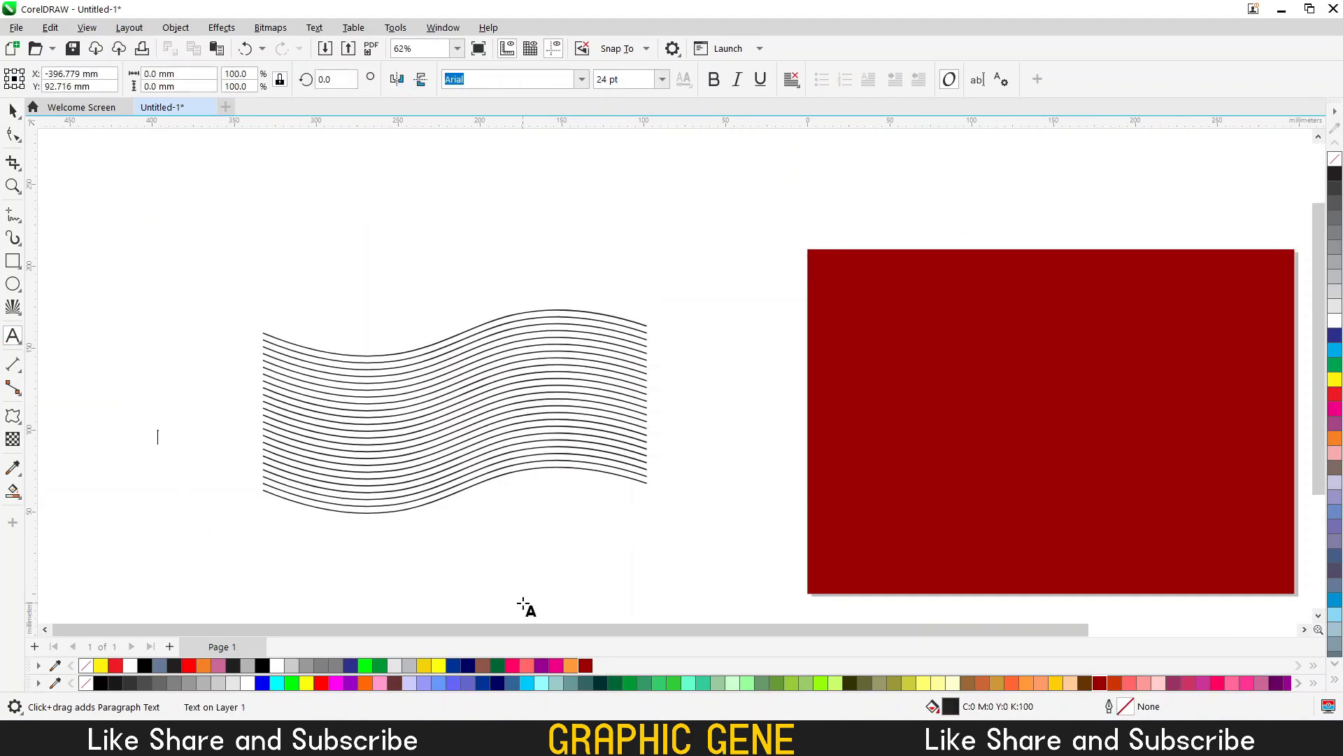
type("s")
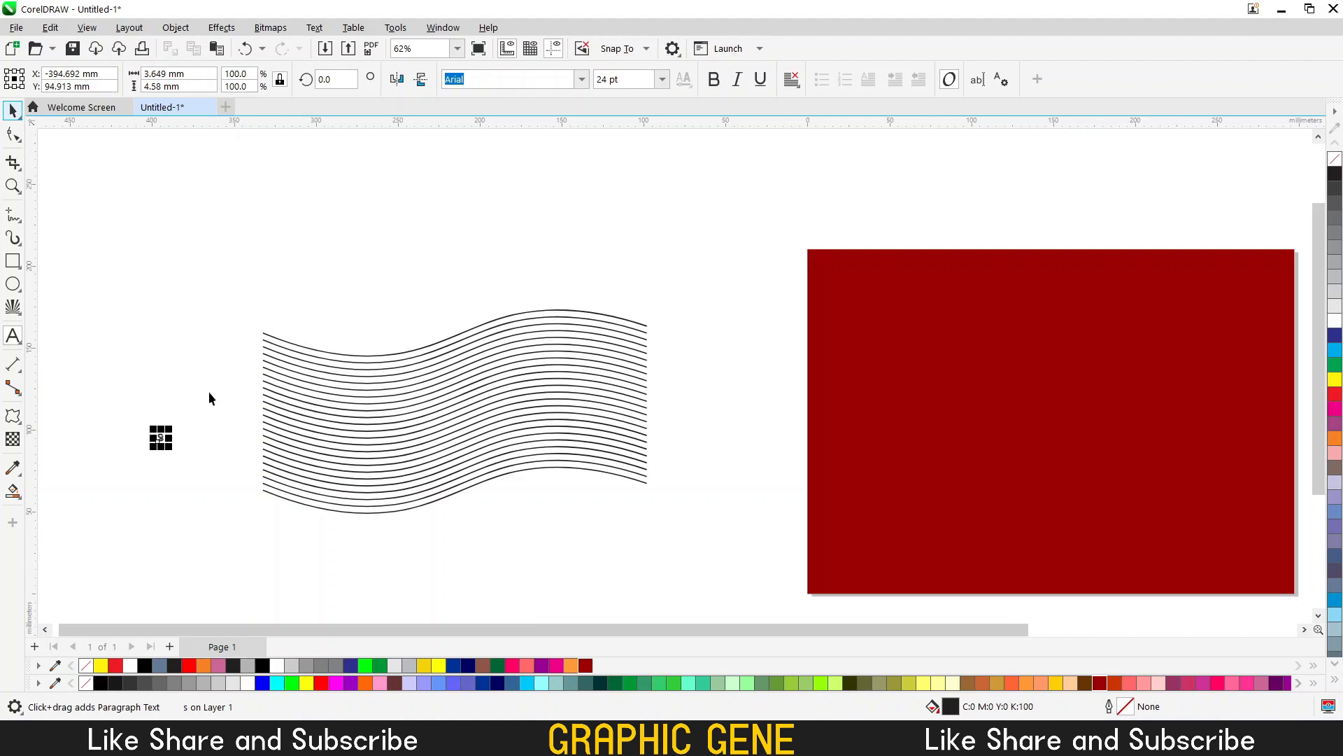
left_click_drag(172, 426, 254, 347)
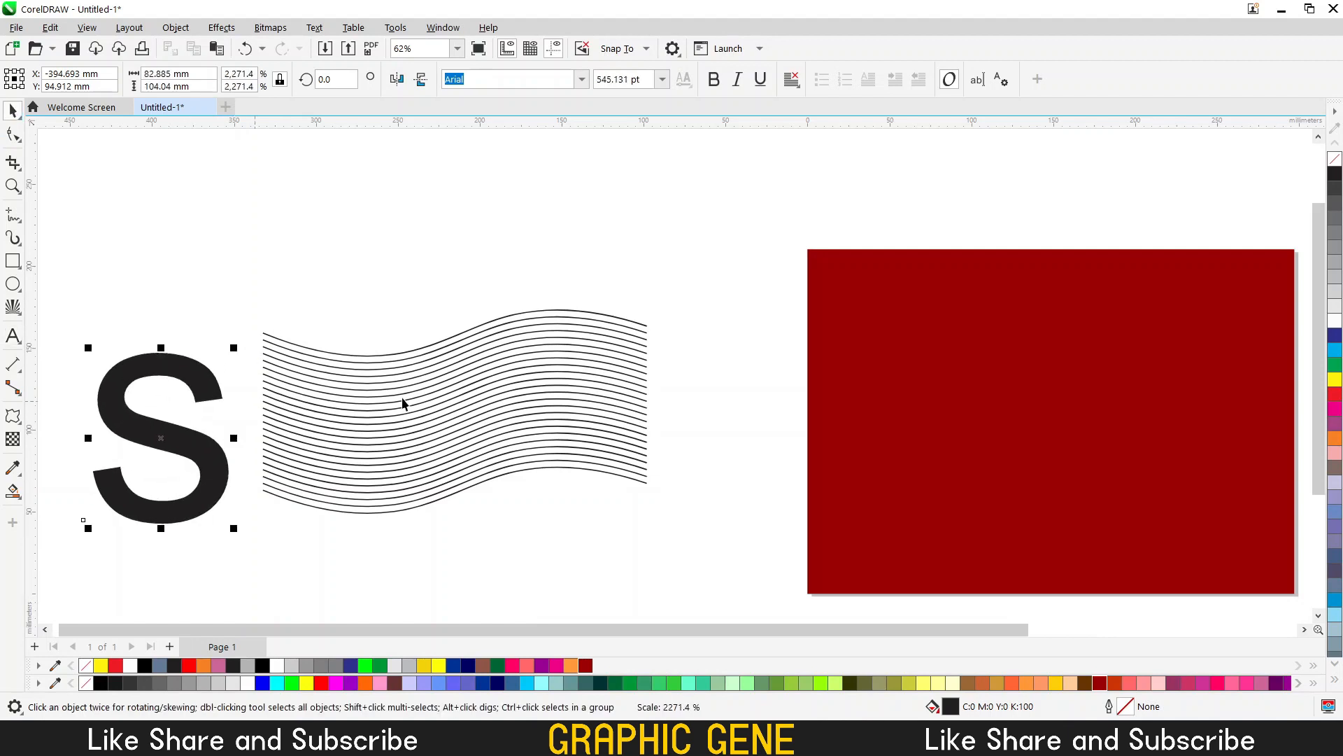
left_click_drag(238, 394, 251, 383)
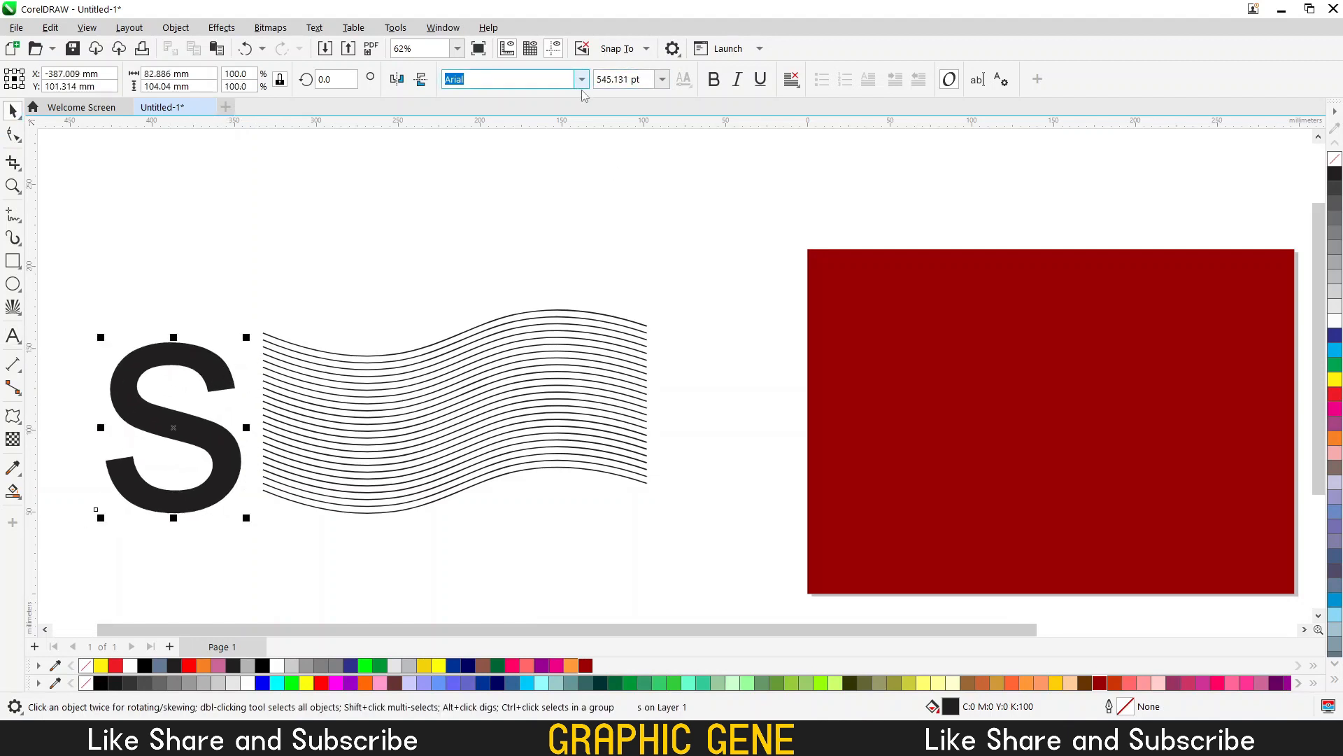
left_click(1331, 161)
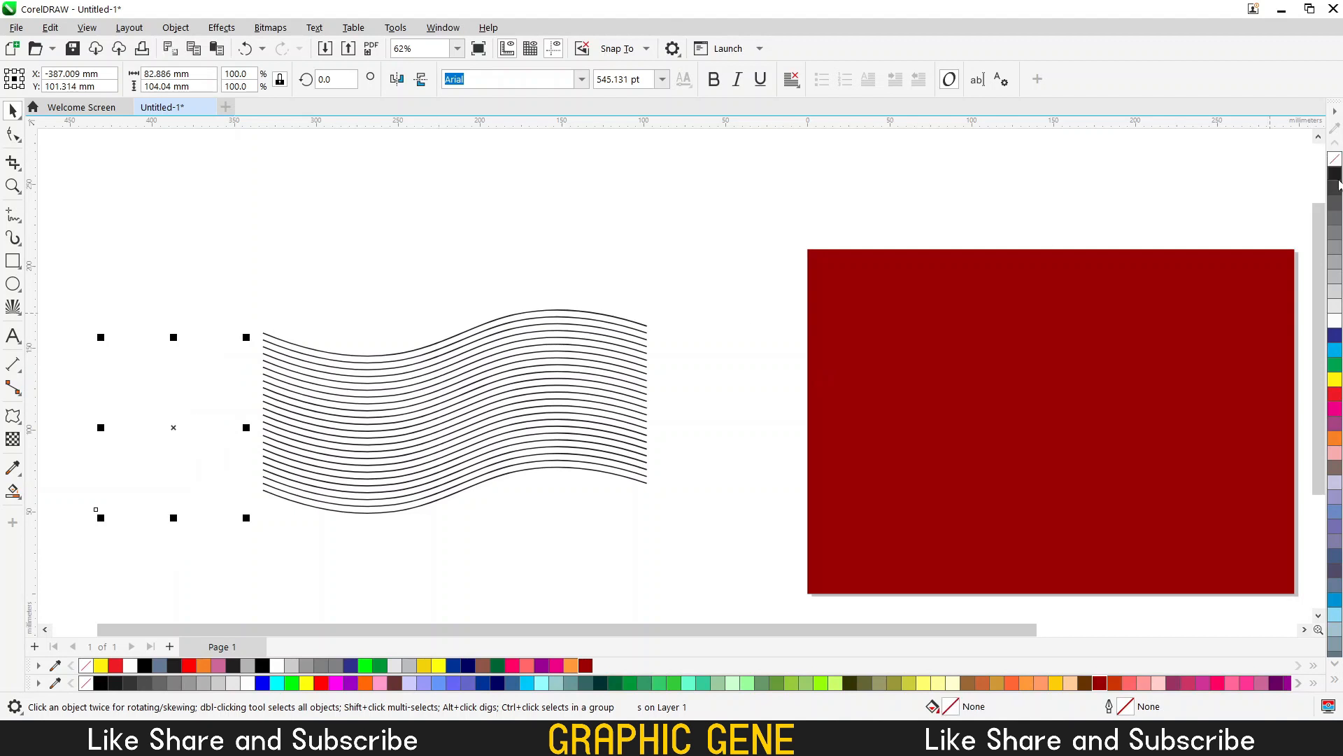
right_click(100, 684)
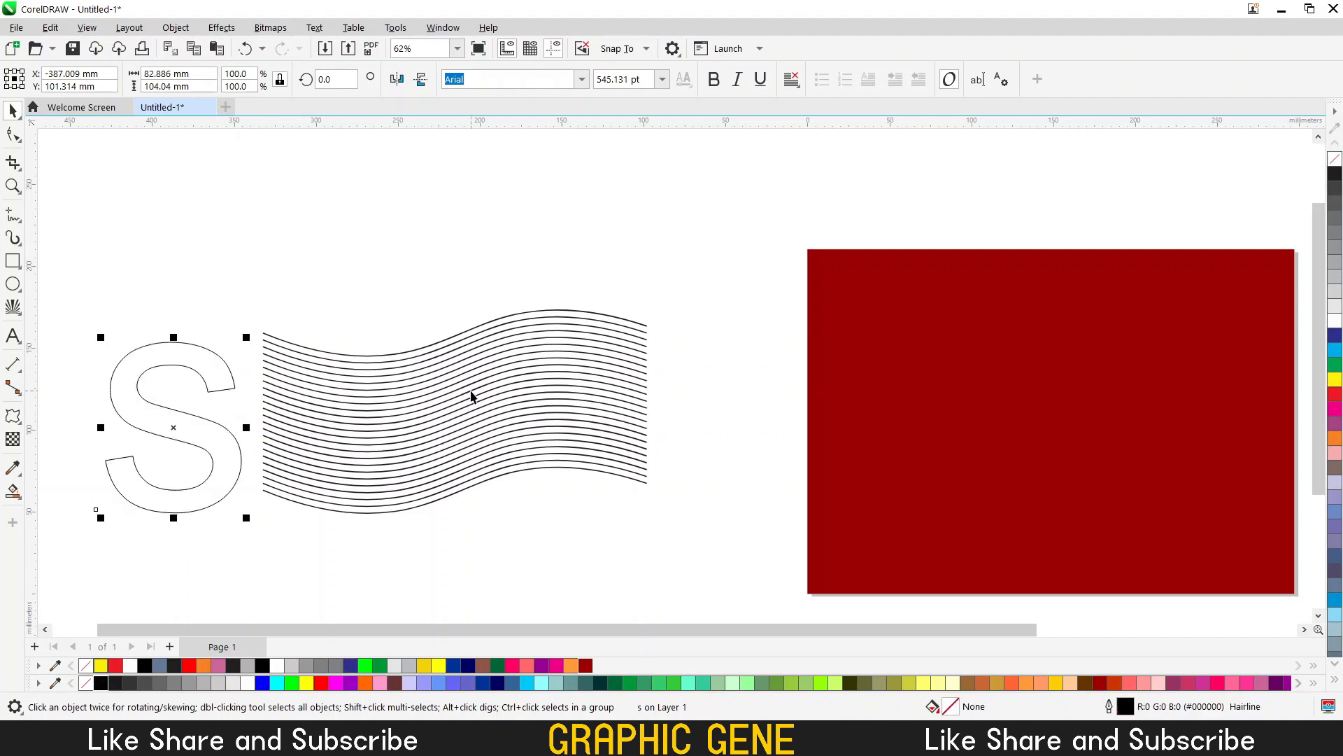
Centre the letter s on the wavy line group and enlarge the line group to about 288 × 152 mm
left_click(436, 390, "shift")
key("e")
key("c")
left_click_drag(630, 225, 592, 515)
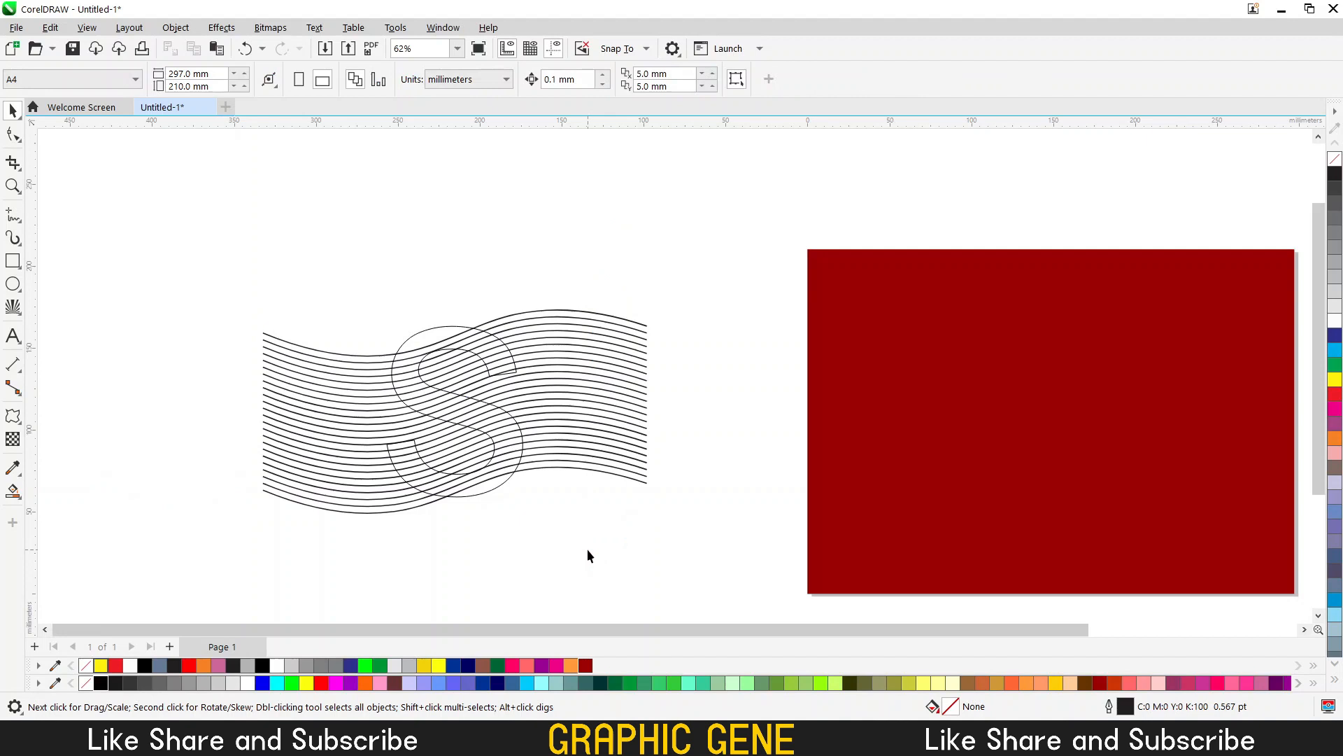
left_click(591, 397)
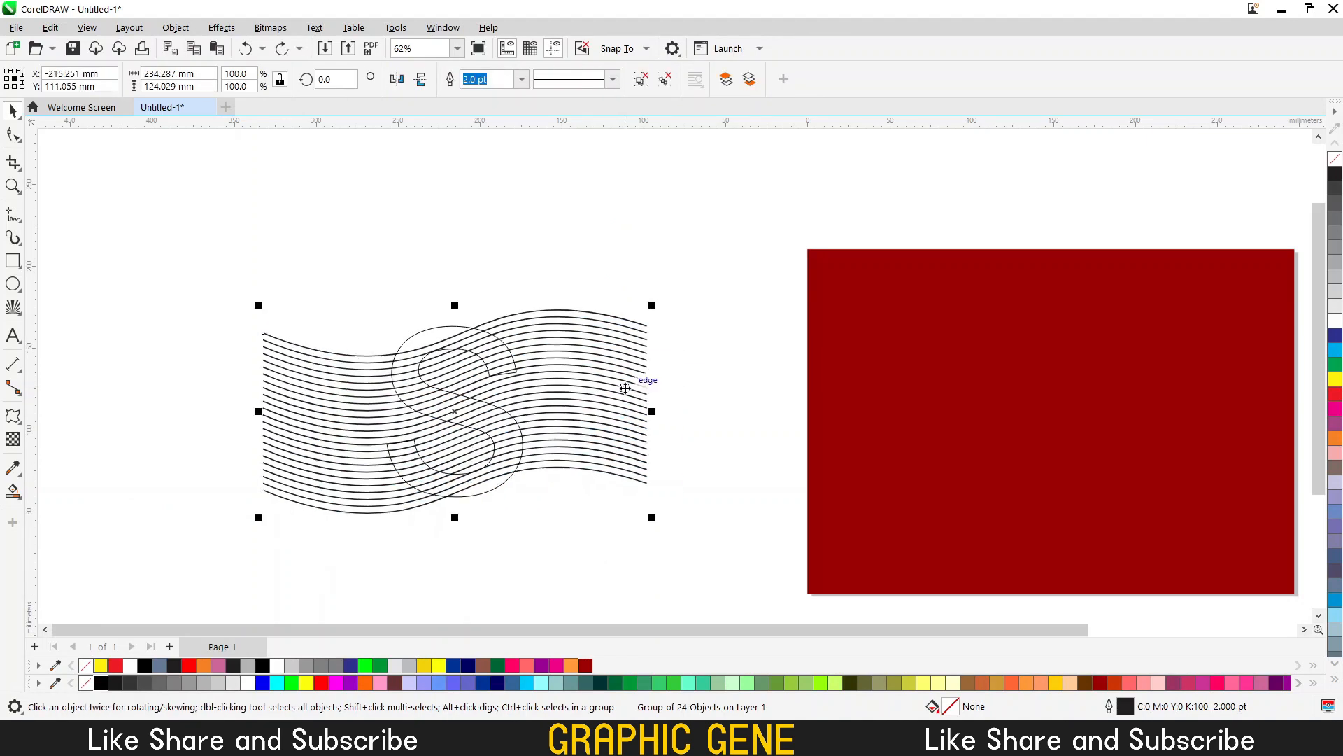
left_click_drag(653, 518, 696, 545)
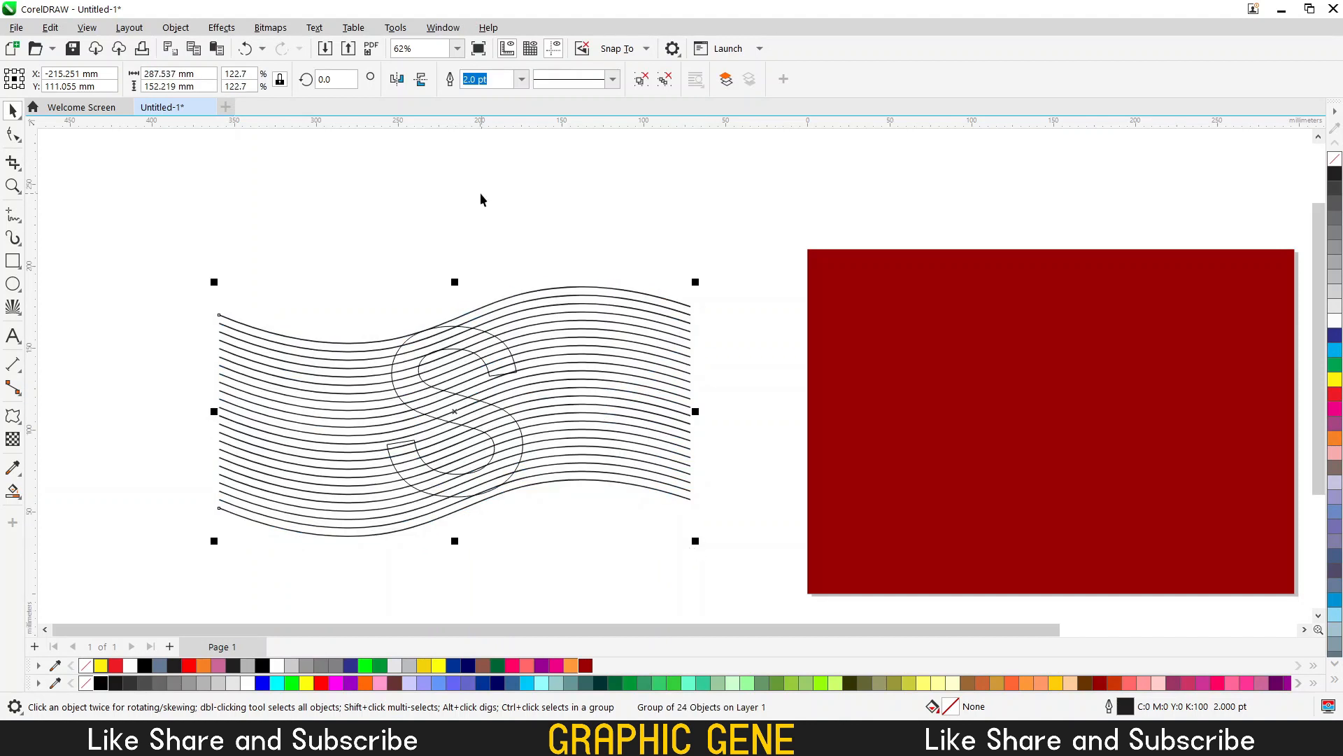
Try placing the wavy line group inside the letter s with PowerClip, and undo it
scroll(501, 307, "up", 6)
right_click(470, 282)
left_click(512, 415)
left_click(363, 357)
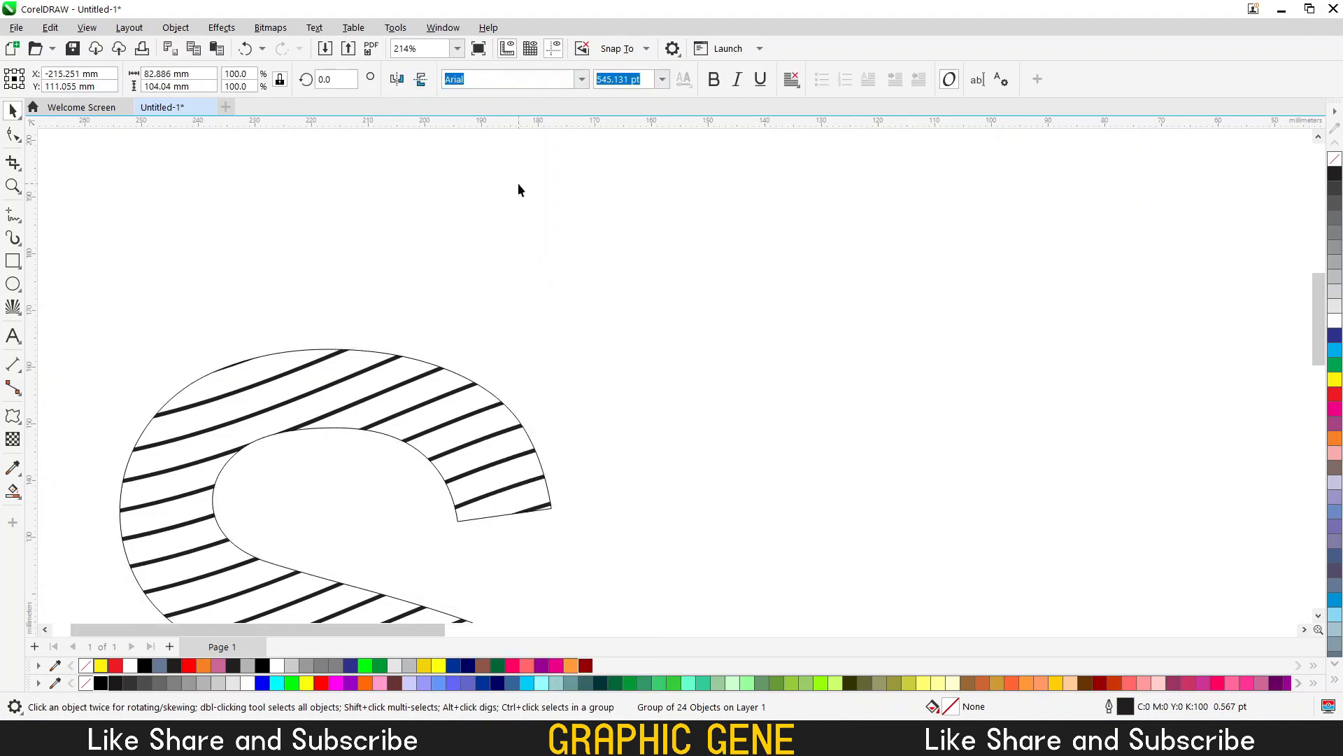
scroll(476, 312, "down", 2)
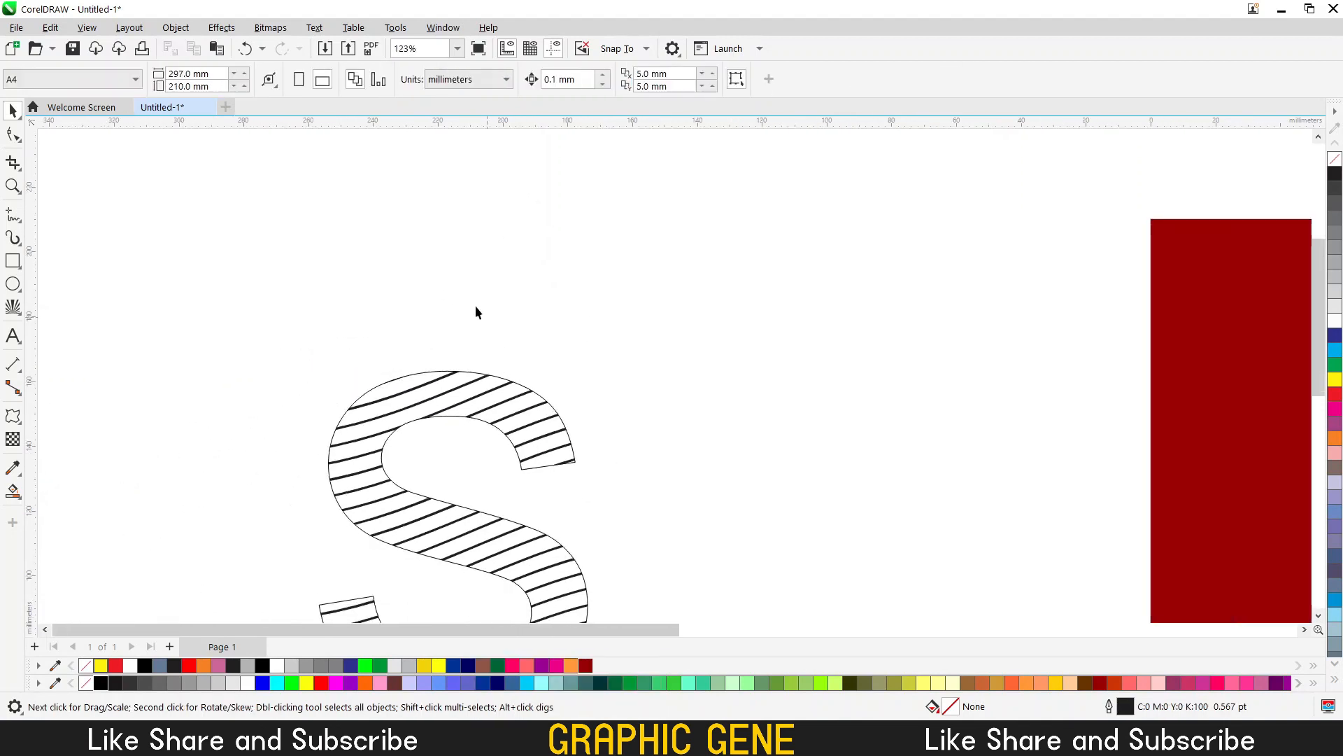
scroll(434, 338, "down", 2)
key("ctrl+z")
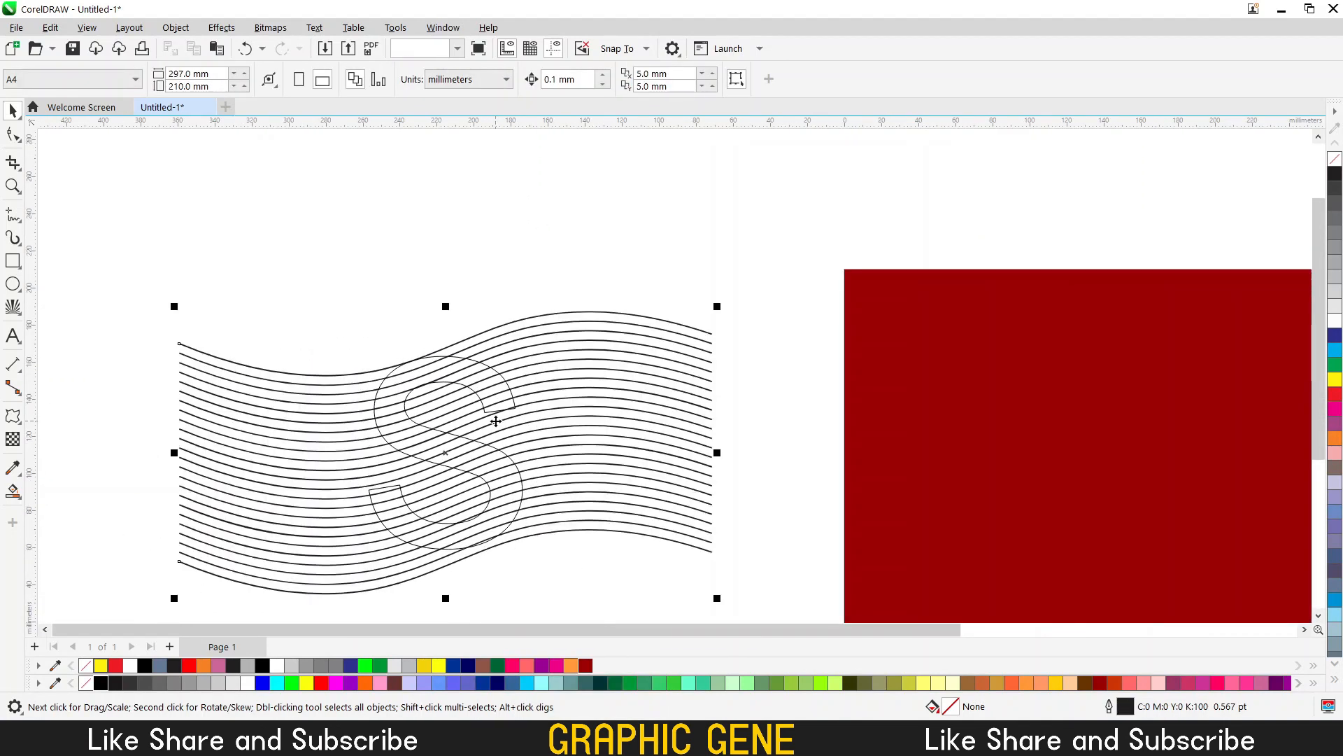
Try enlarging the letter s about its centre to about 101 × 127 mm, and undo it
left_click_drag(306, 264, 545, 565)
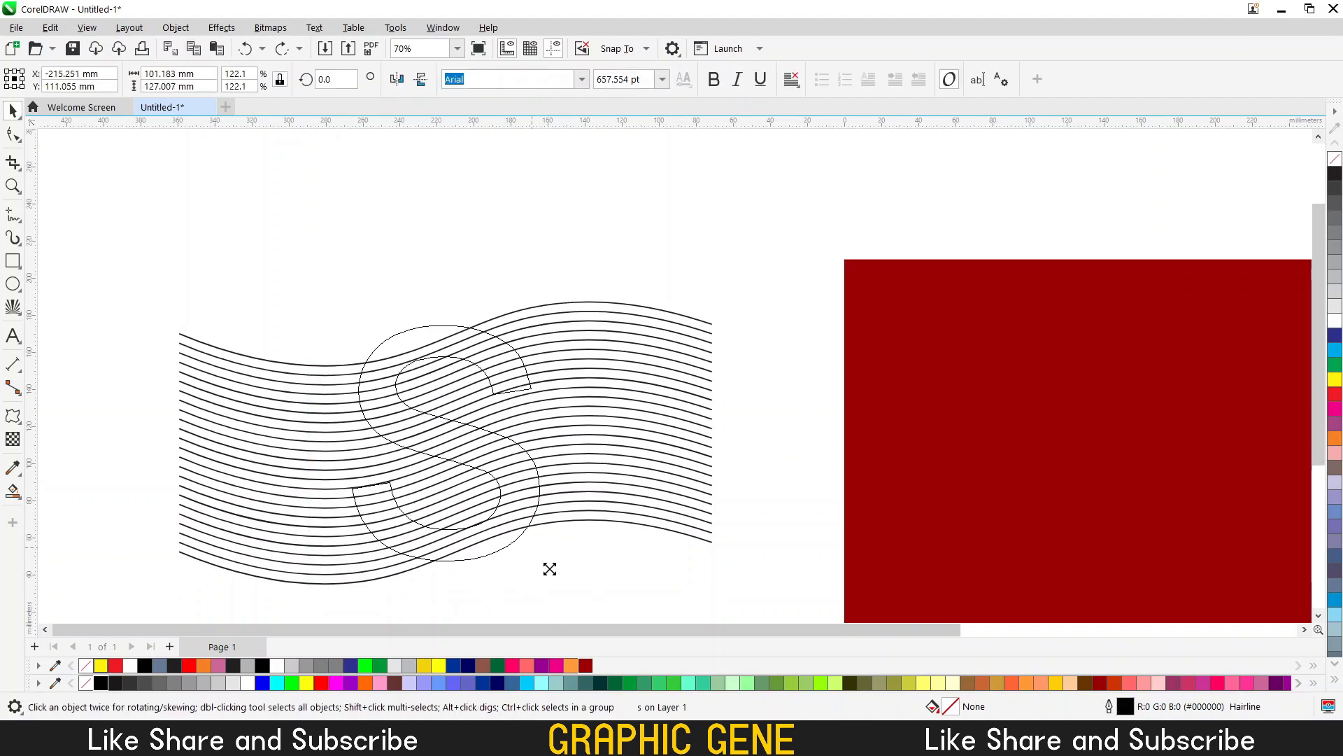
key("ctrl+z")
key("Escape")
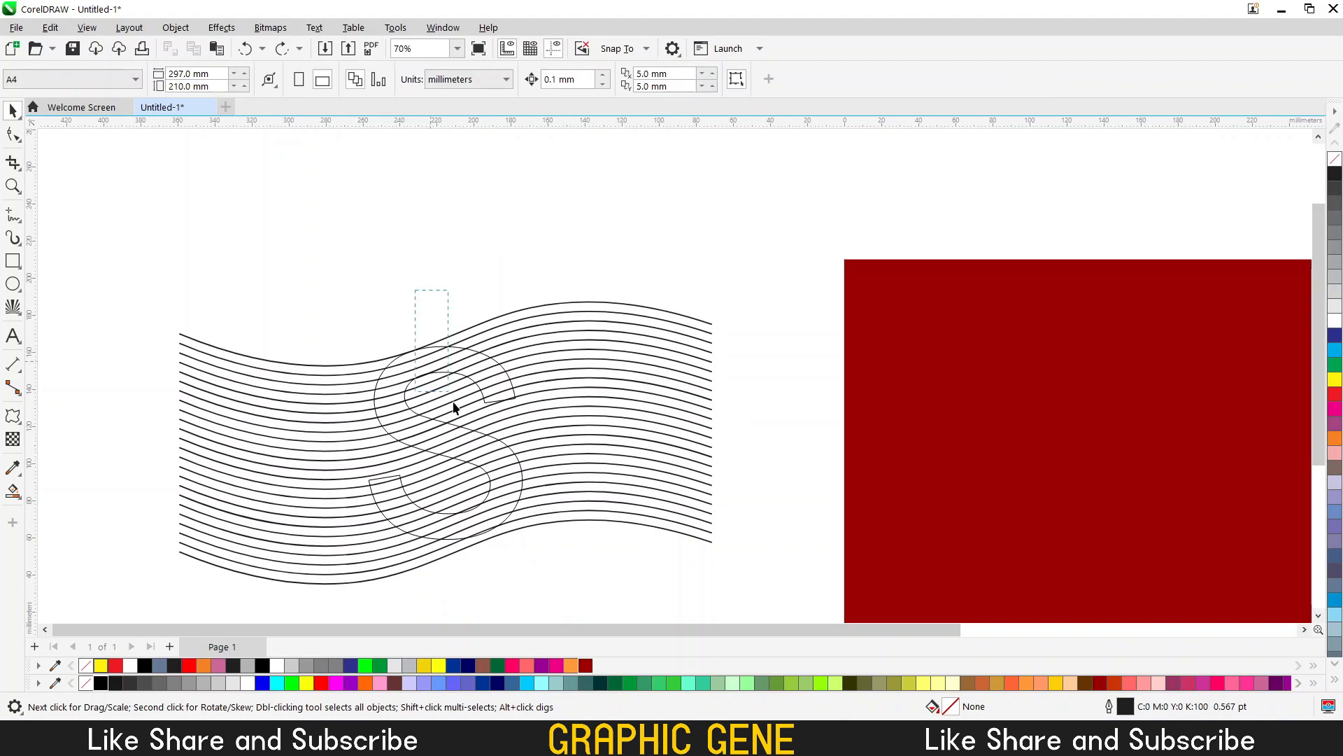
Intersect the wavy line group with the letter s and delete the original lines and letter
left_click(454, 407)
left_click(483, 402, "shift")
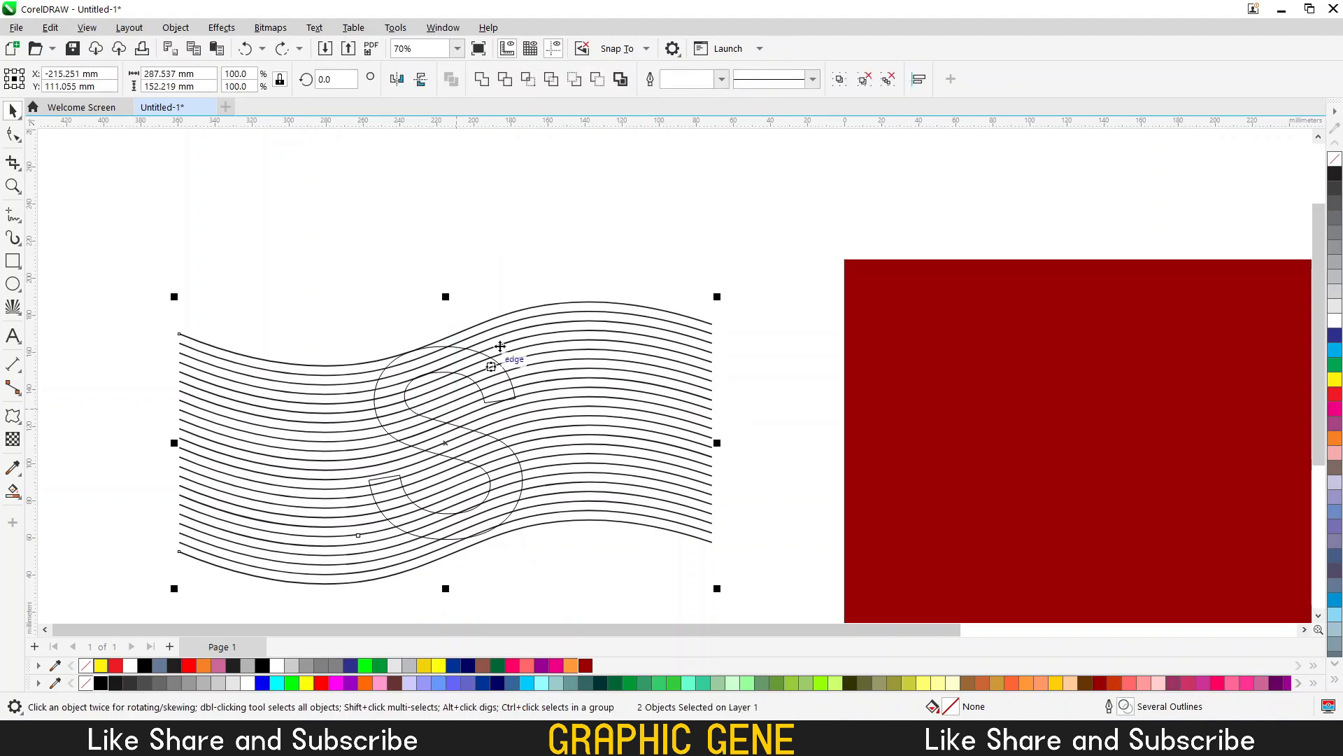
left_click(527, 79)
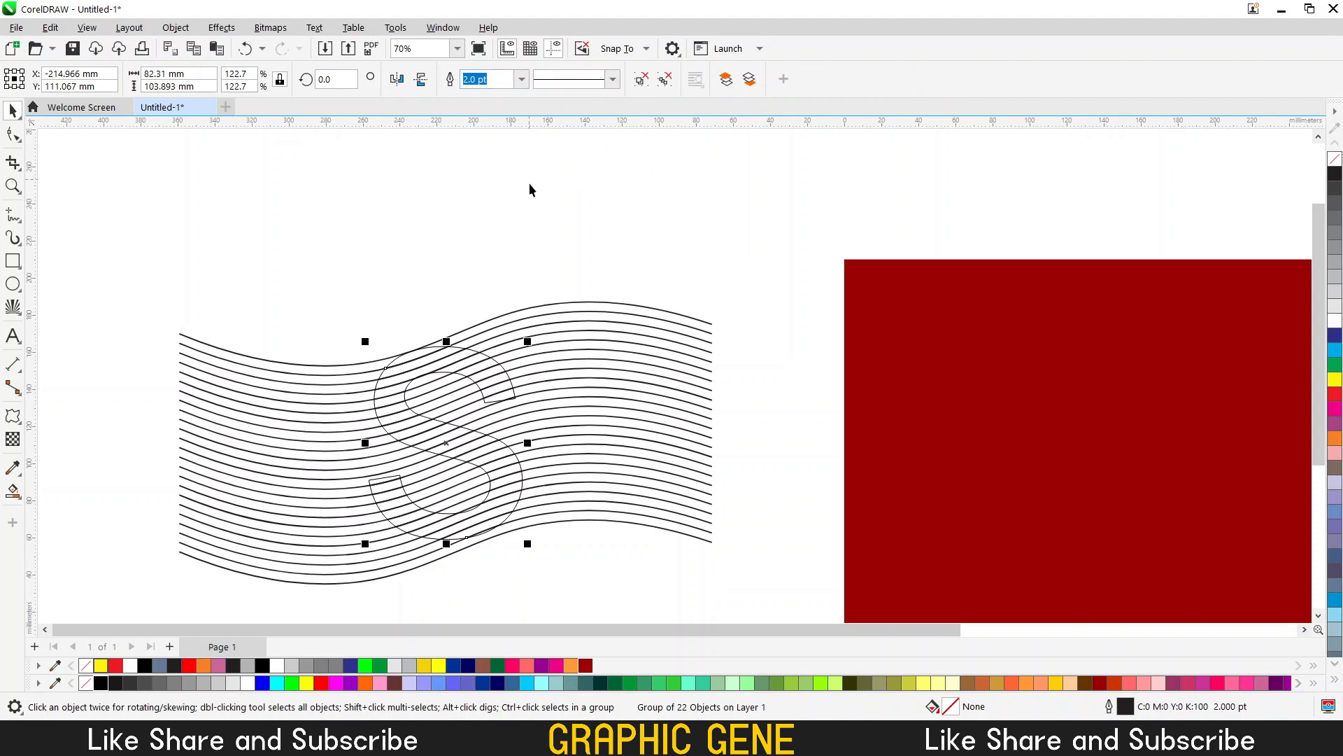
key("Delete")
left_click(509, 380)
key("Delete")
scroll(480, 444, "up", 1)
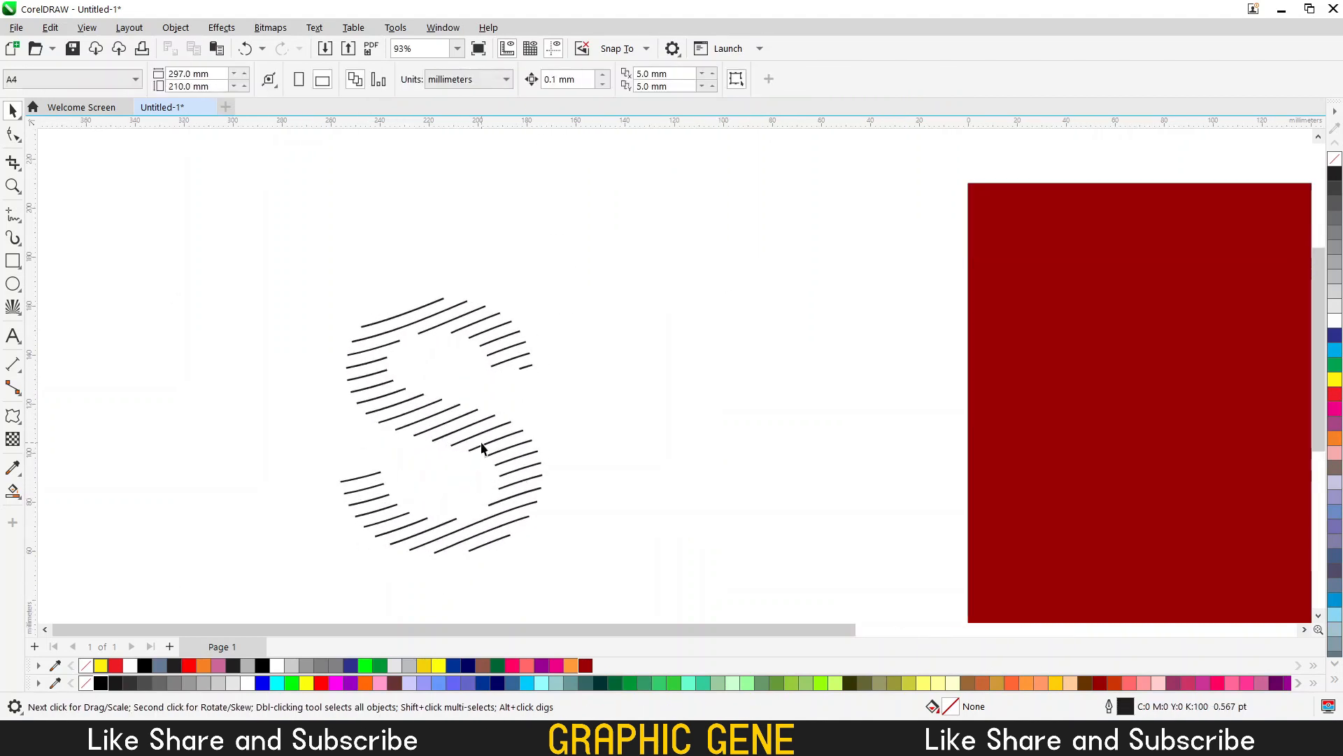
Centre the striped s horizontally and vertically on the red rectangle
left_click(472, 337)
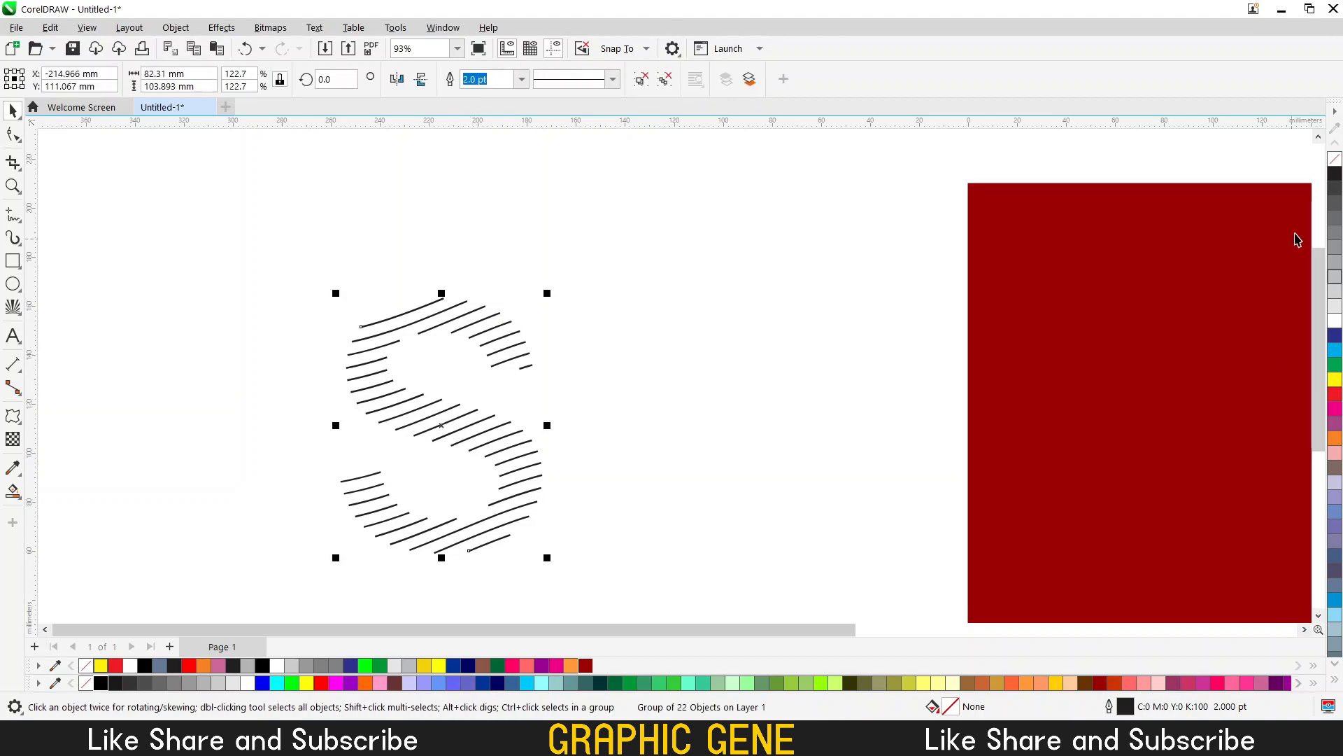
key("ctrl+z")
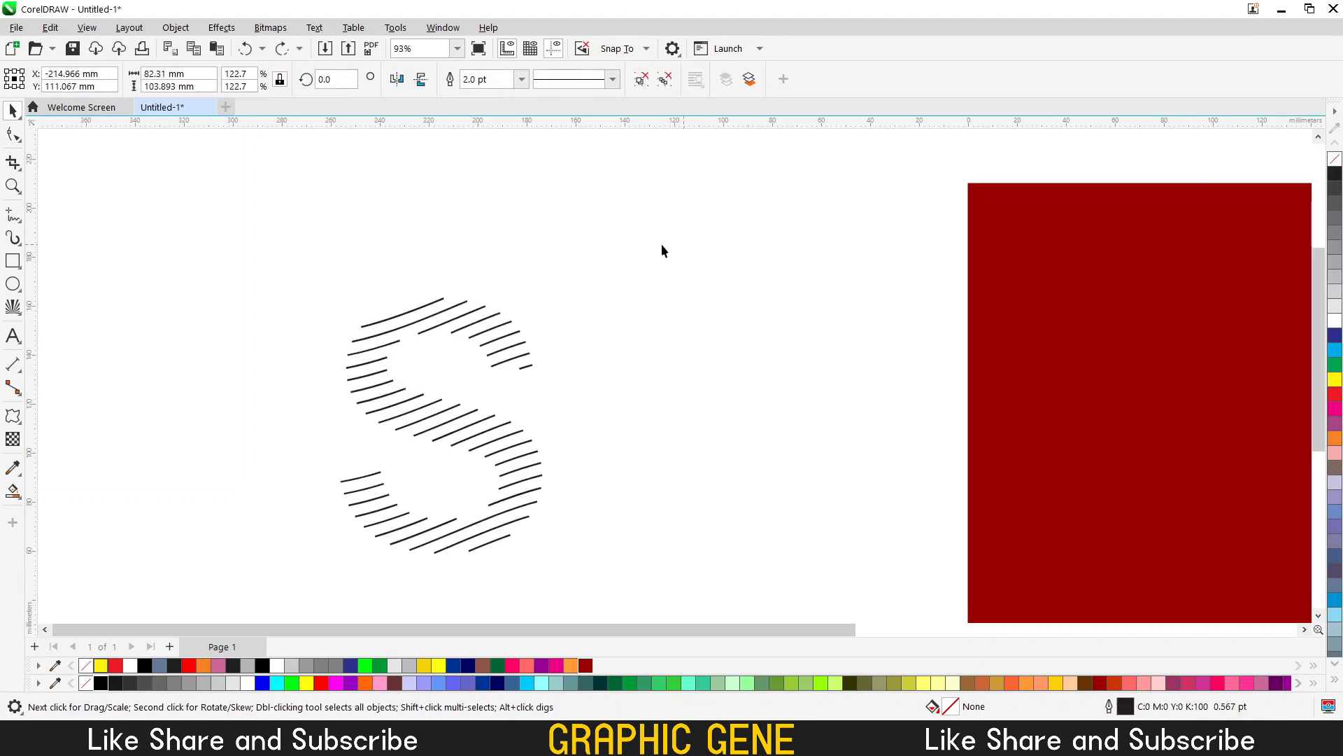
scroll(585, 290, "down", 1)
scroll(527, 395, "up", 1)
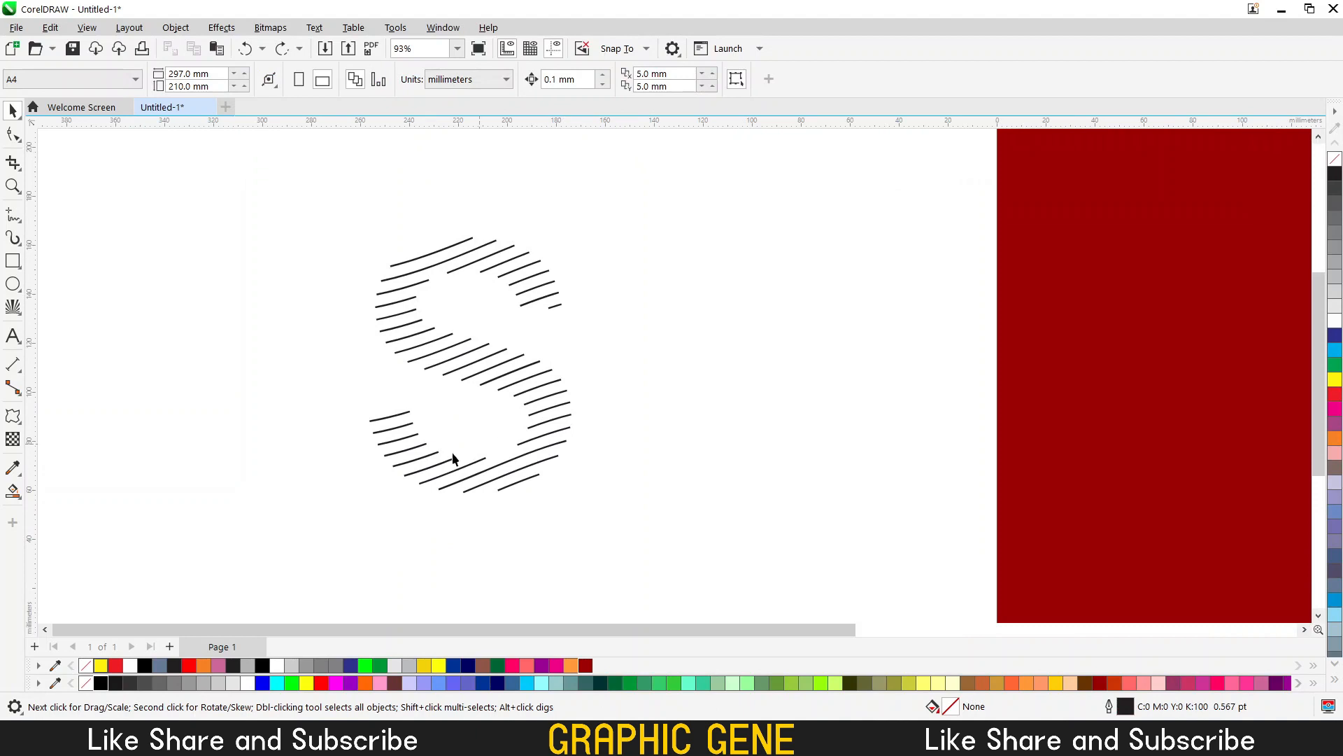
left_click(522, 365)
left_click(1164, 329, "shift")
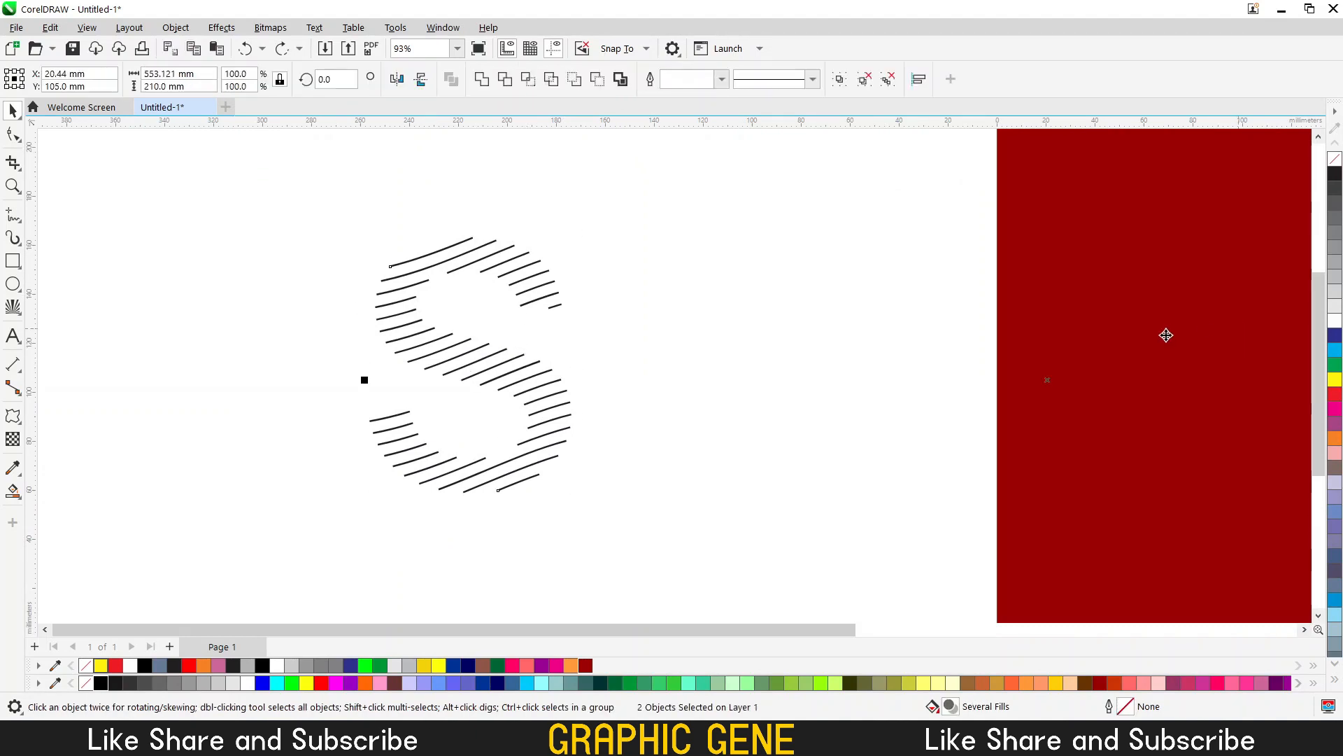
key("c")
key("e")
scroll(725, 459, "down", 1)
Colour the striped s yellow and enlarge it about its centre on the red rectangle
left_click(1128, 446, "shift")
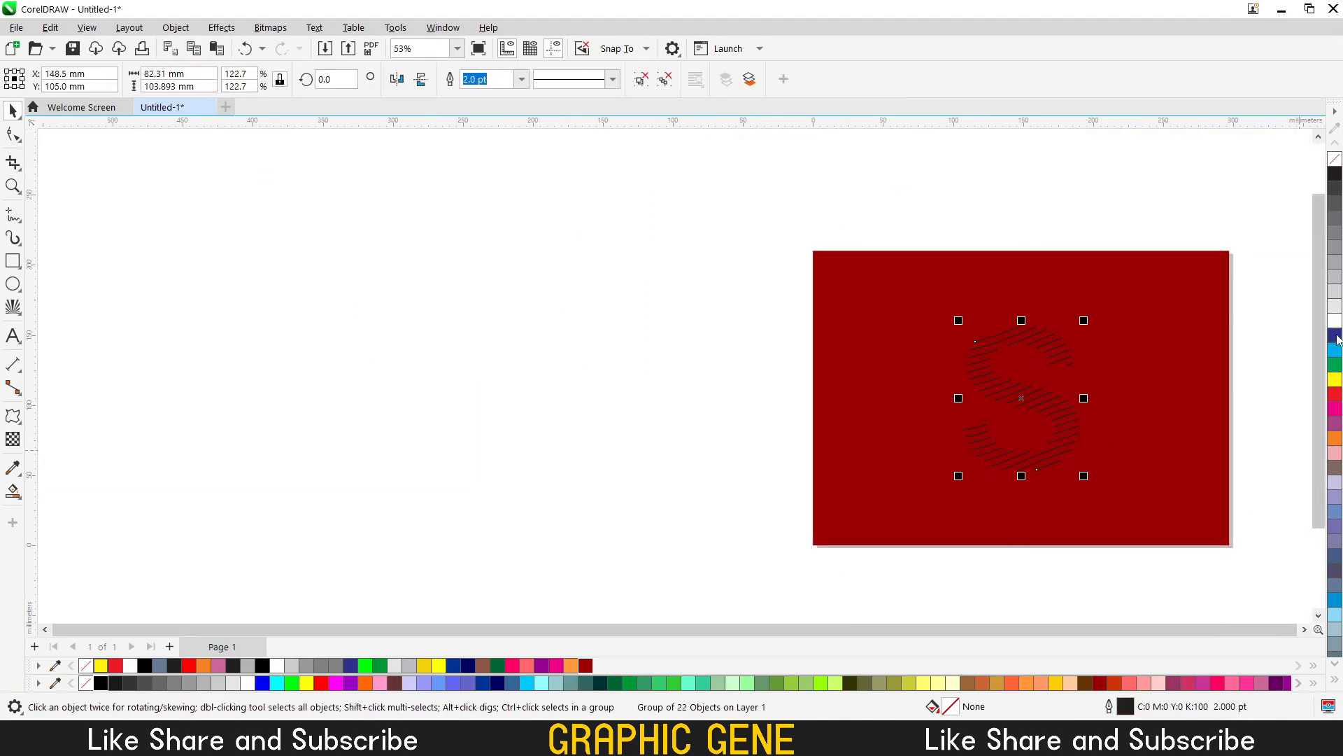
scroll(1140, 363, "up", 1)
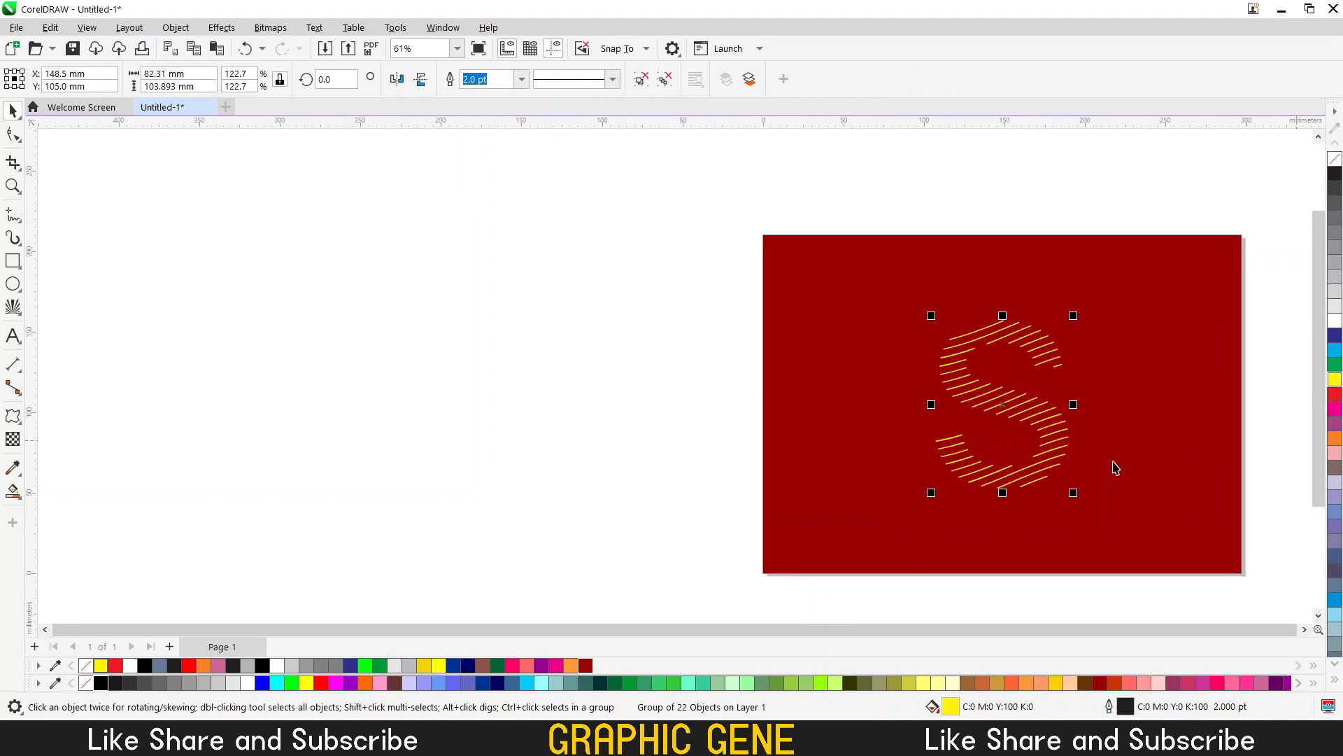
left_click_drag(1075, 490, 1124, 541)
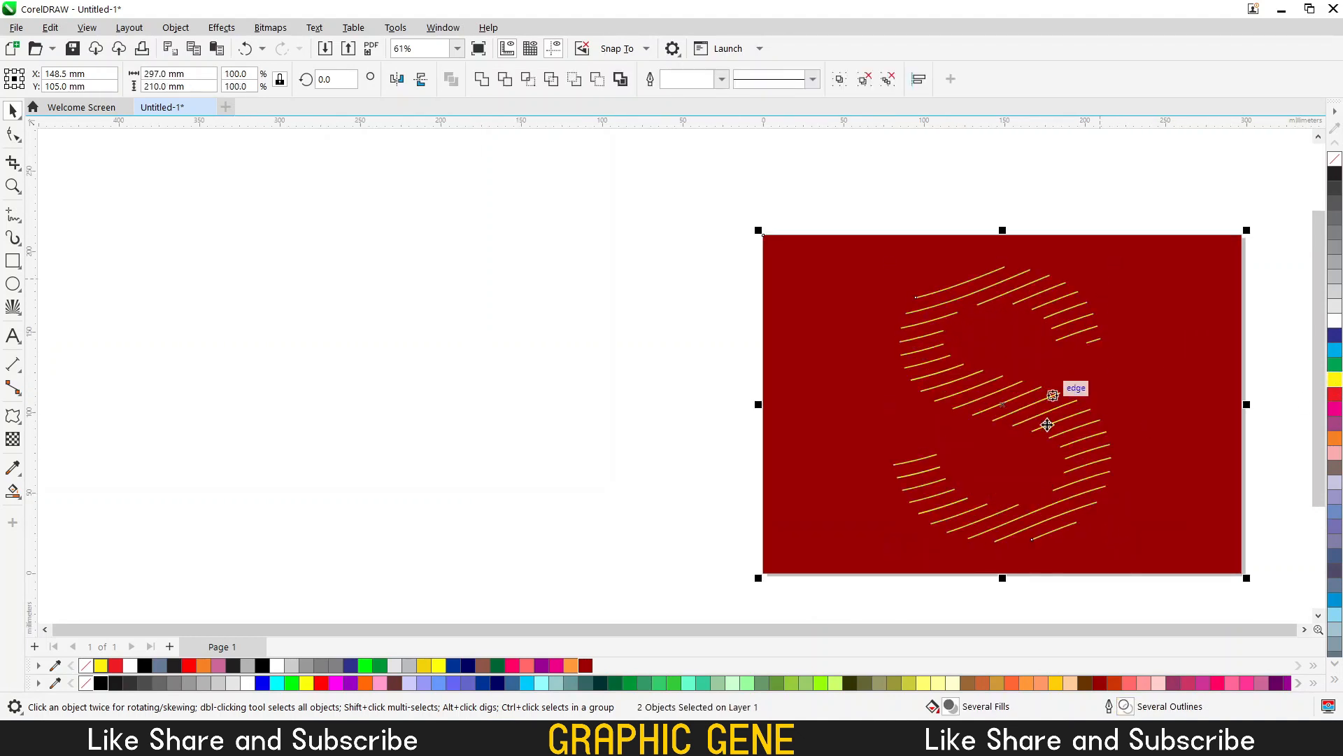
left_click(757, 514)
scroll(958, 410, "down", 4)
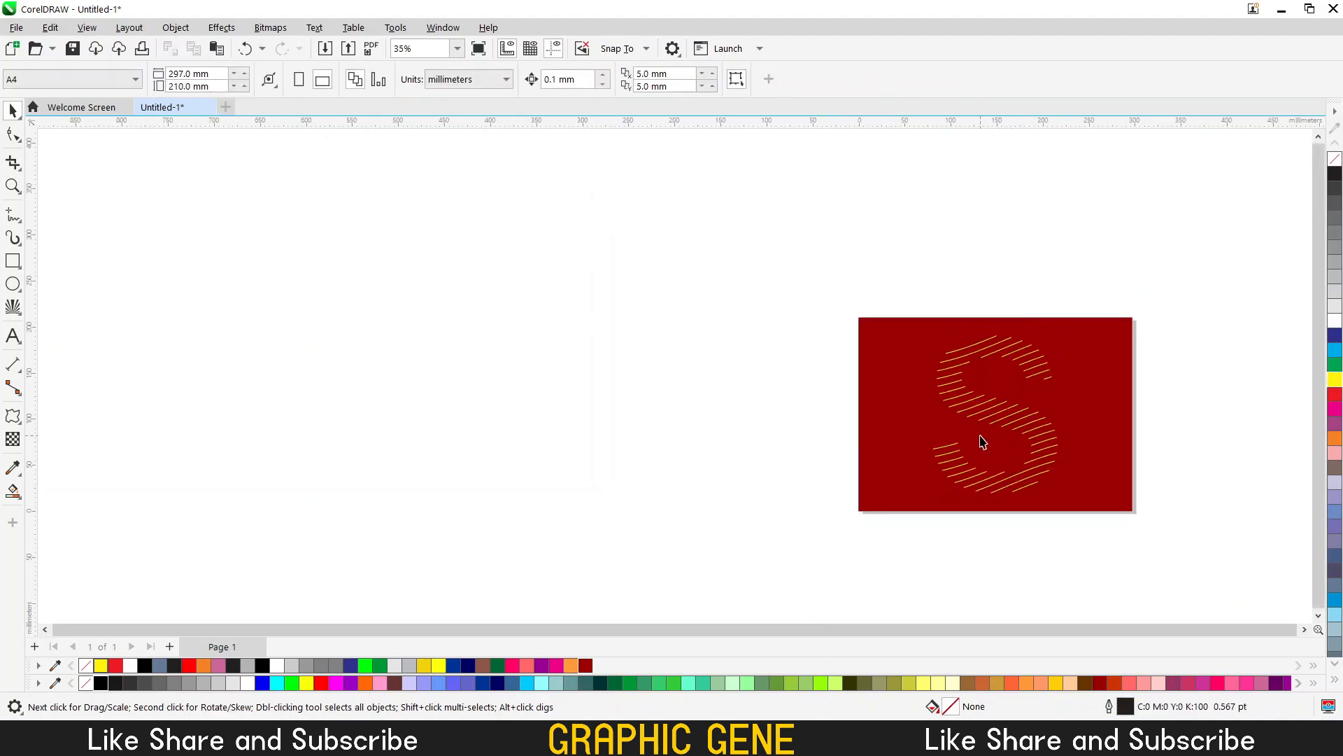
Undo the striped s edits back to the separate wavy line group and outlined letter s
key("ctrl+z")
key("ctrl+z")
key("ctrl+z")
key("ctrl+z")
key("ctrl+z")
key("ctrl+z")
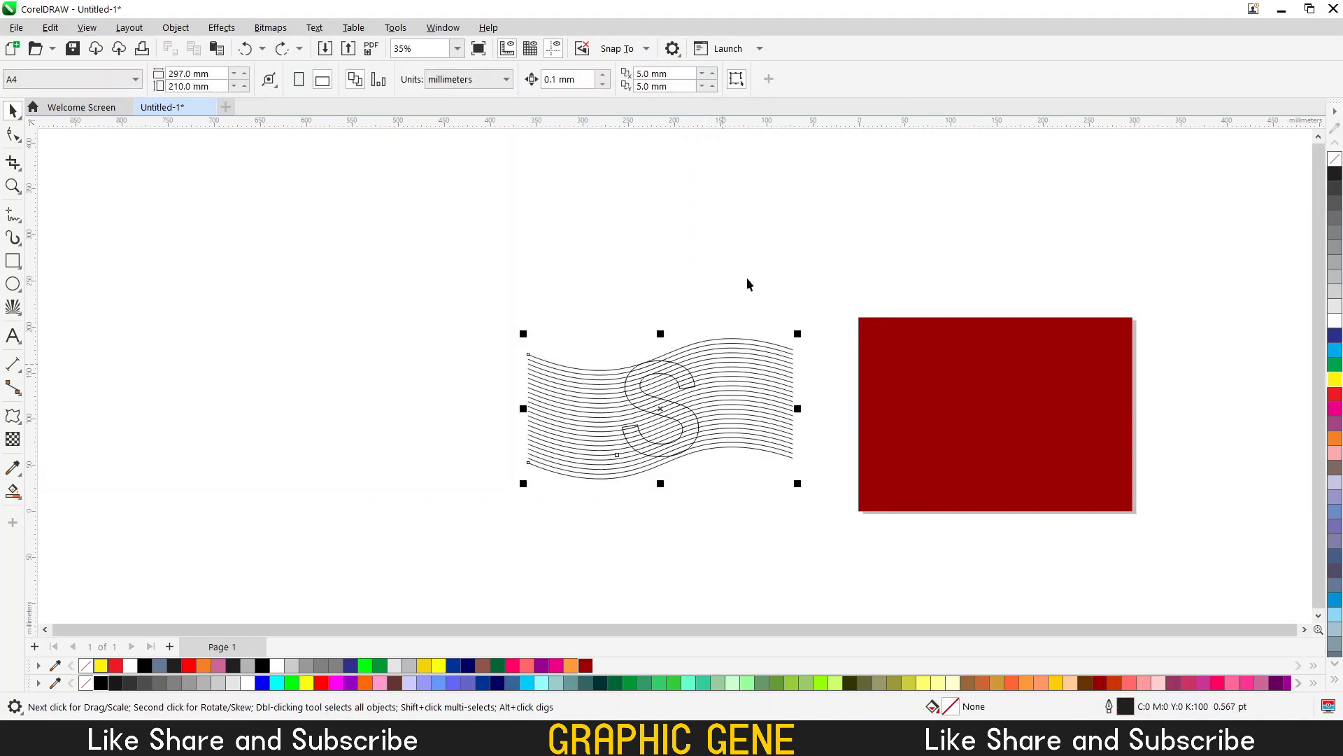
Move the wavy line group about 75 mm to the right and PowerClip it inside the letter s
scroll(750, 376, "up", 2)
left_click(755, 396)
left_click_drag(747, 399, 864, 371)
right_click(795, 355)
left_click(688, 406)
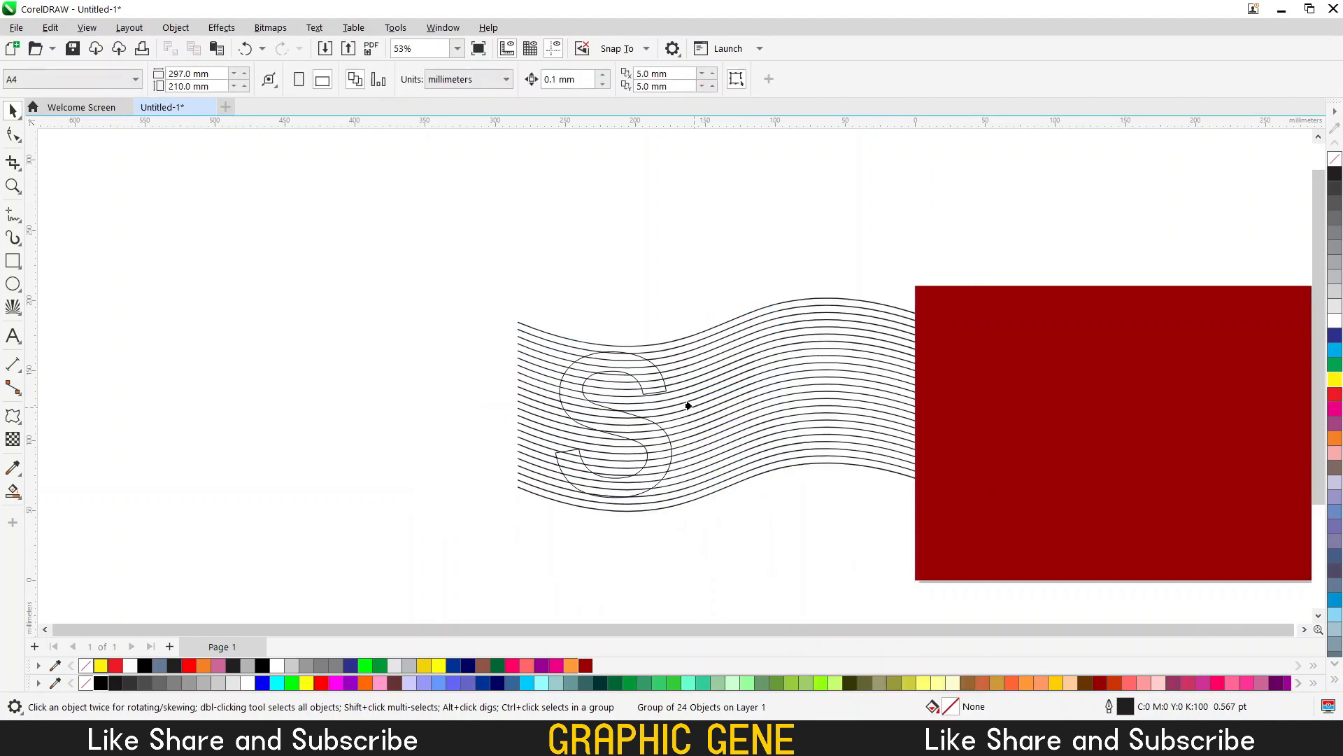
left_click(659, 383)
left_click(682, 346)
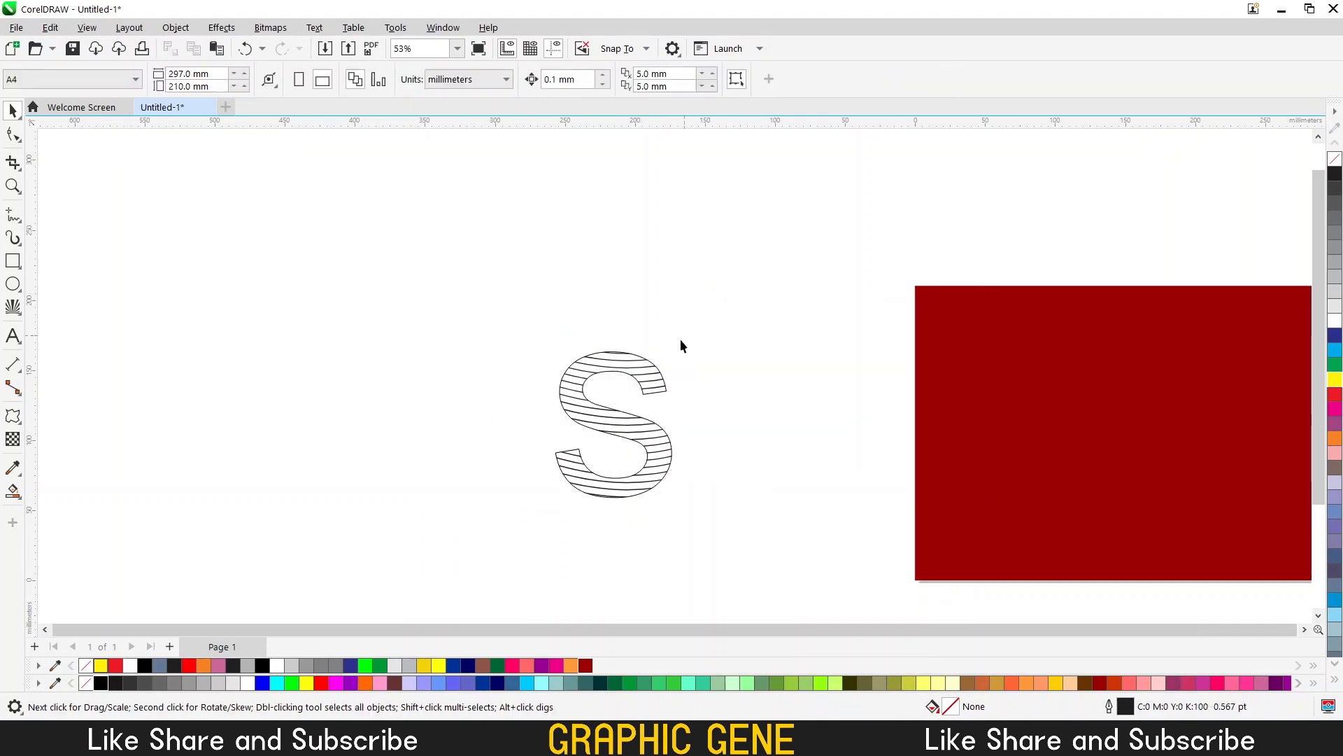
Extend the line-filled text to read "su"
double_click(663, 394)
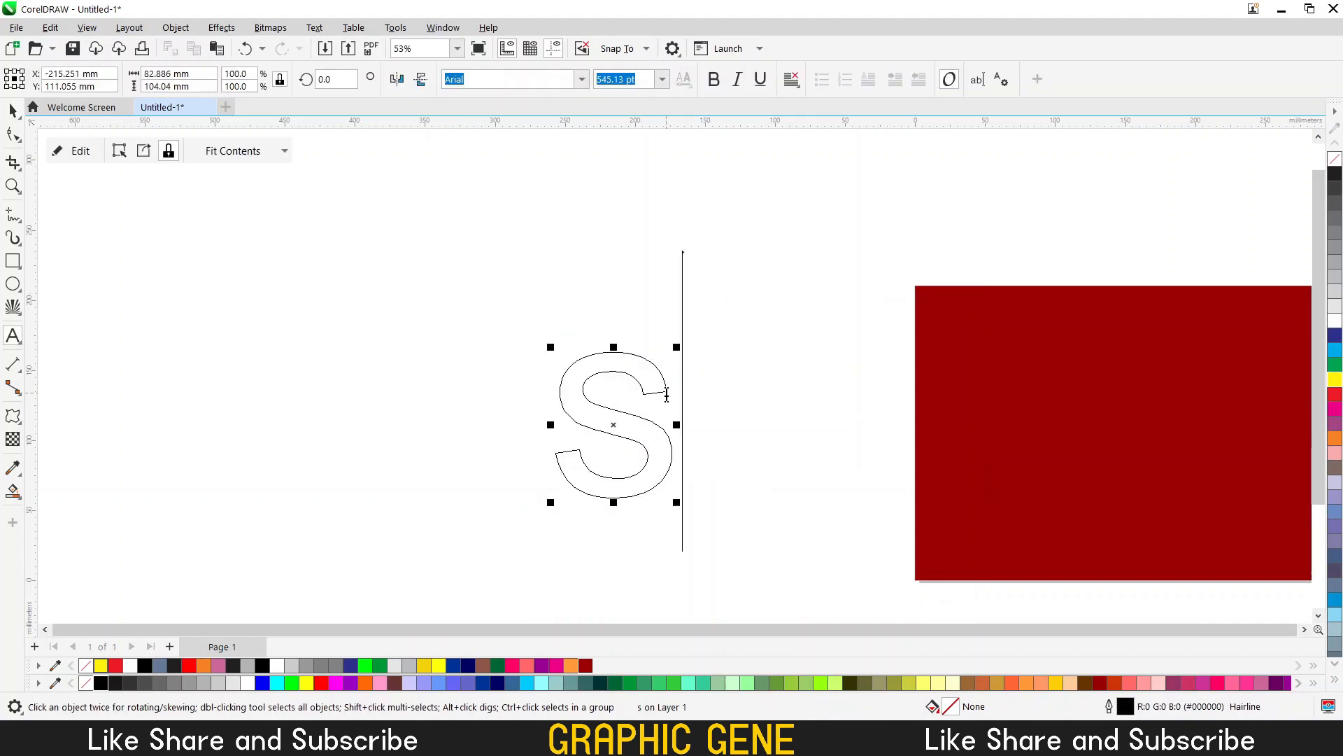
type("U")
key("BackSpace")
type("u")
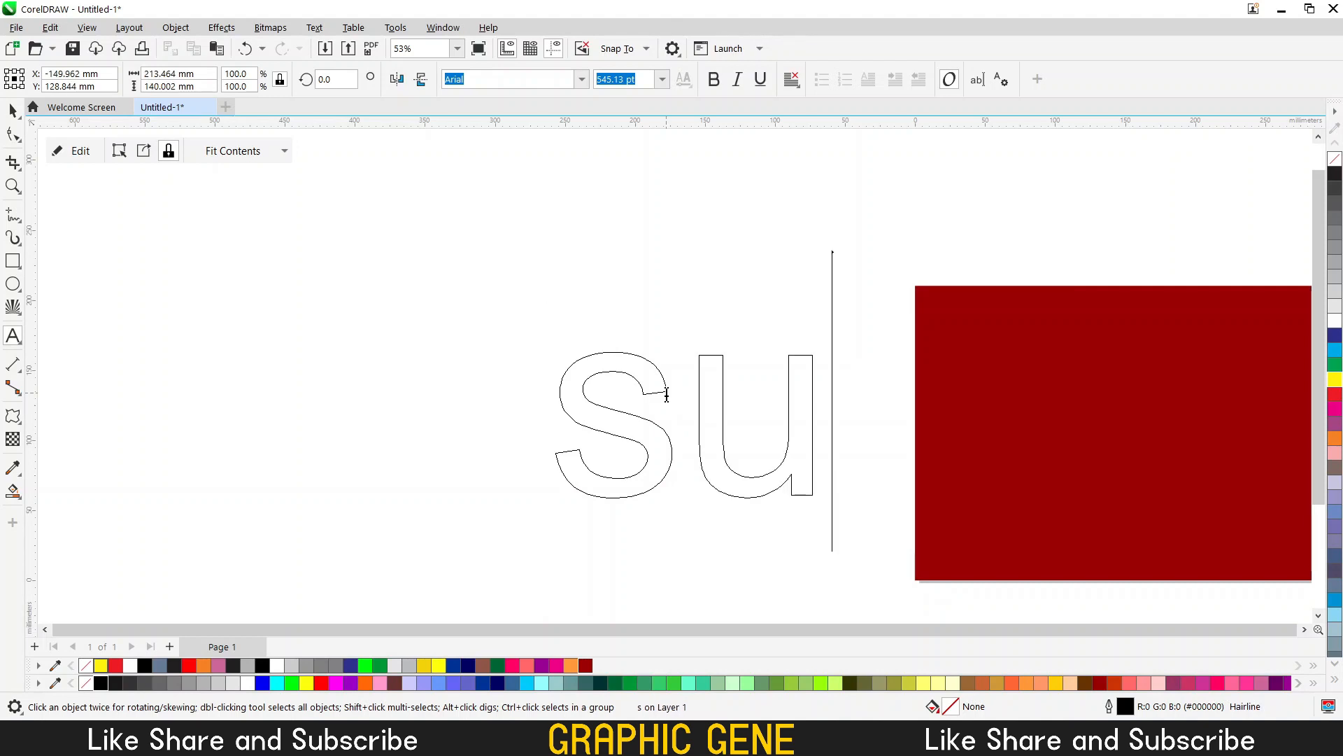
left_click(13, 110)
left_click(649, 218)
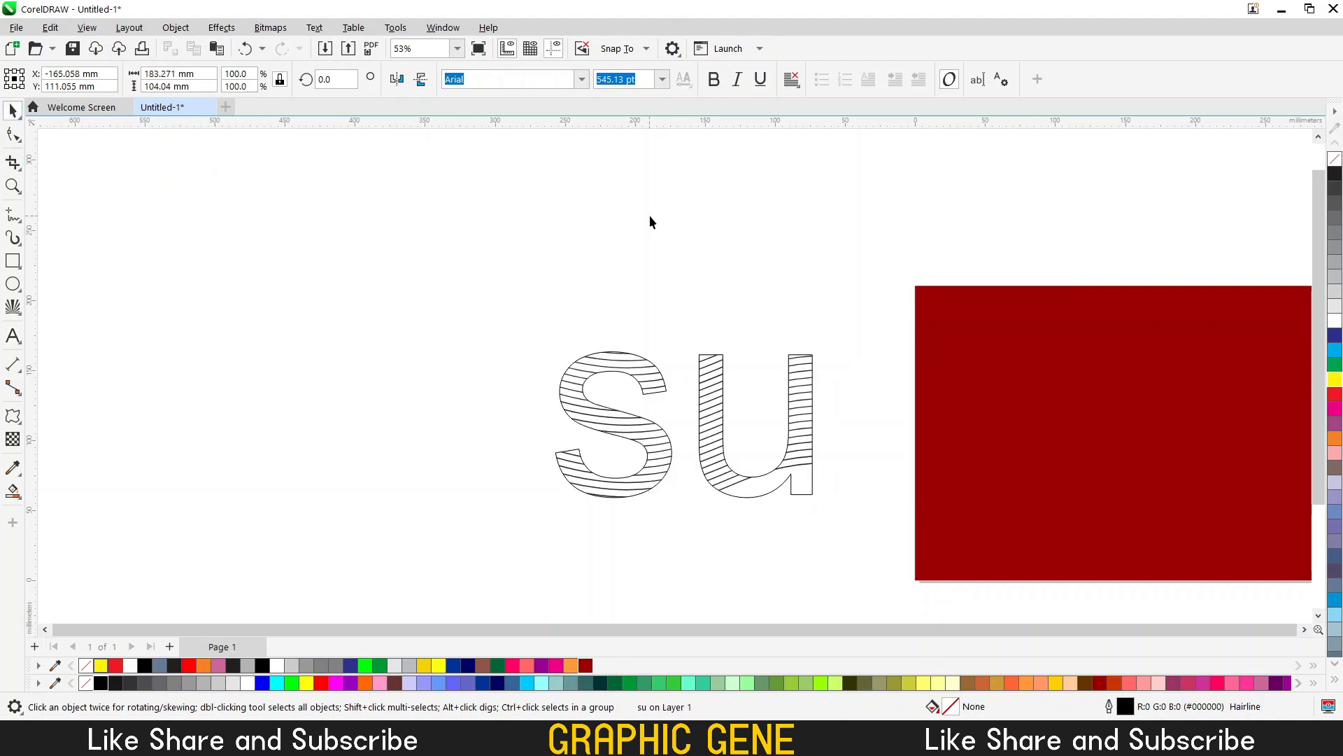
Stretch the clipped wavy line group inside "su" vertically to about 179 mm high
scroll(808, 485, "up", 1)
left_click(806, 482)
scroll(805, 482, "down", 1)
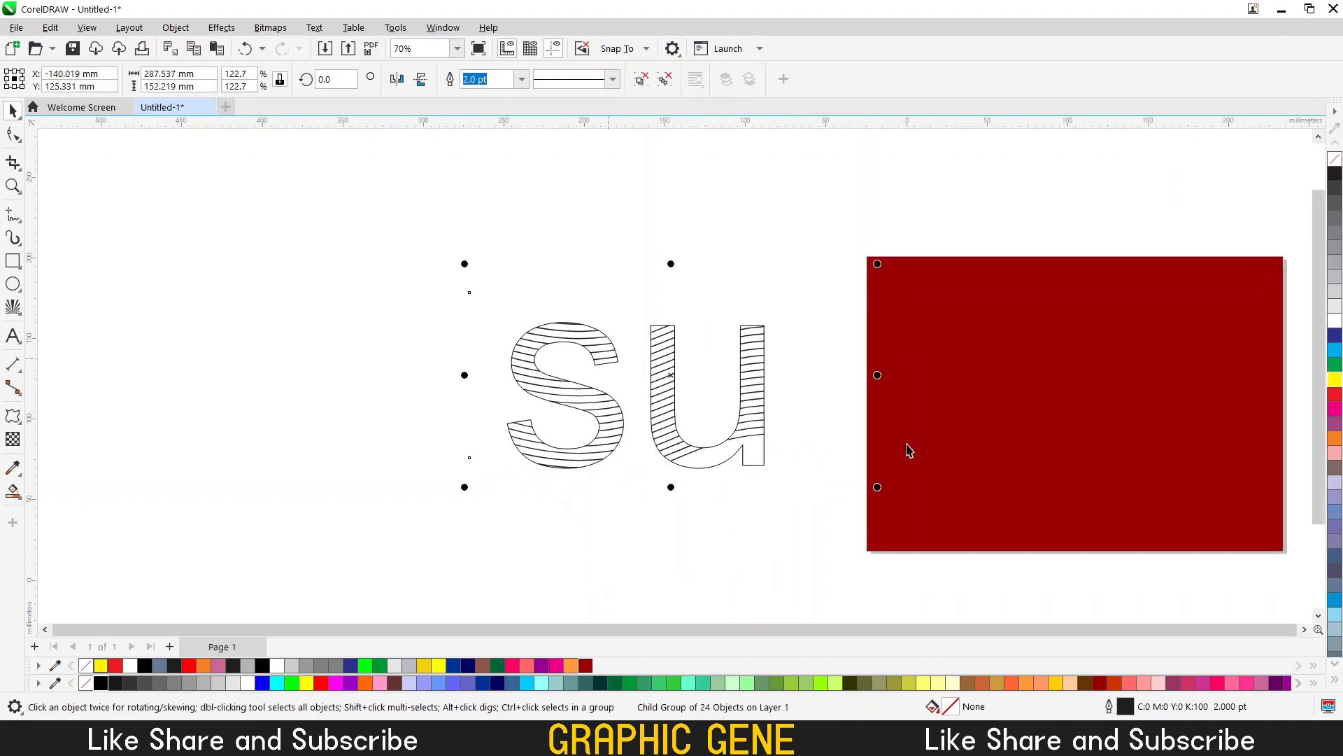
left_click_drag(671, 488, 671, 534)
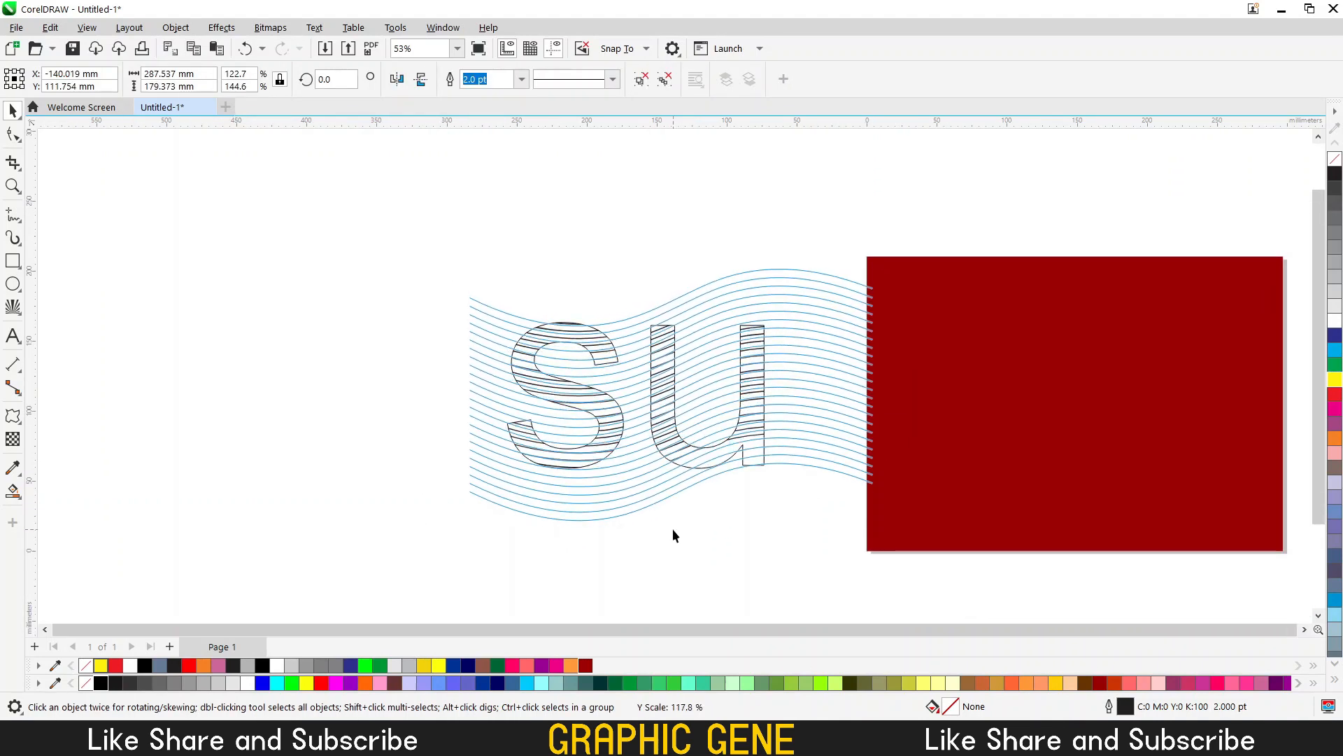
Finish editing the clipped lines and extend the line-filled text to read "sul"
scroll(545, 427, "down", 3)
left_click(696, 435)
double_click(691, 423)
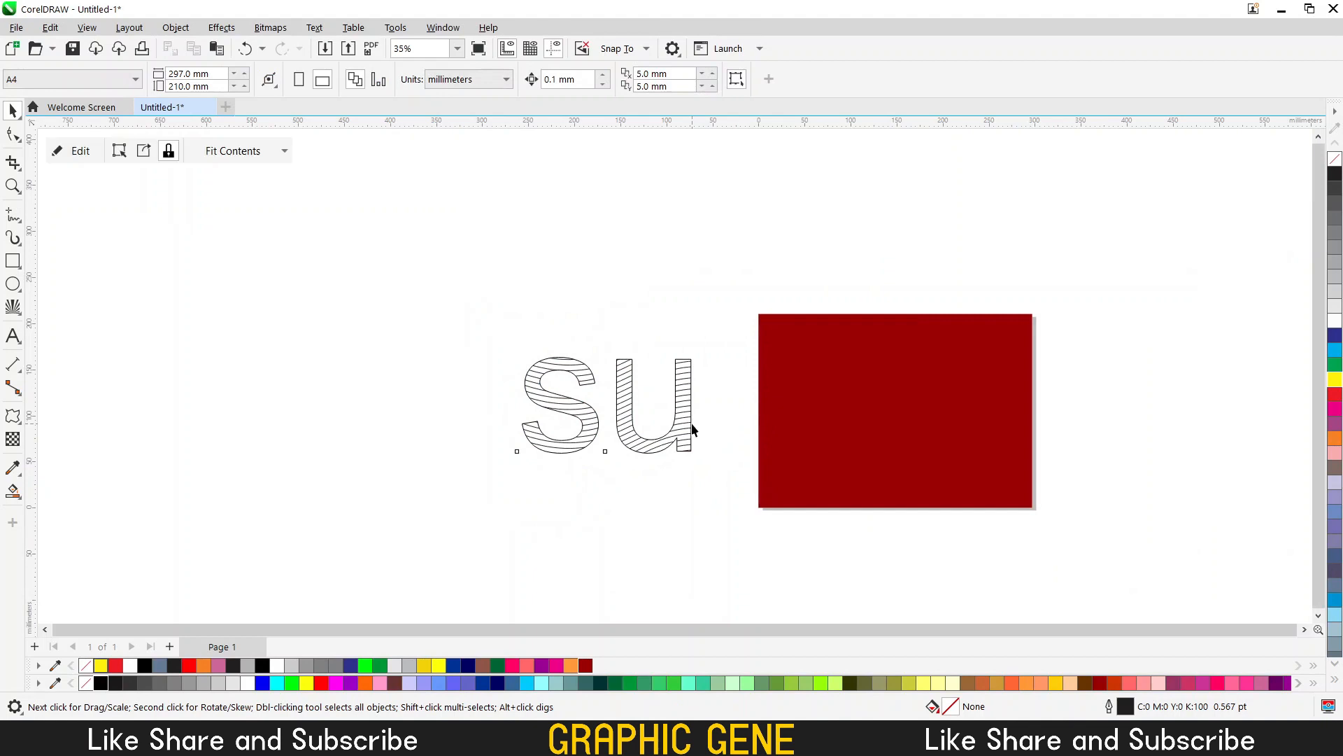
type("l")
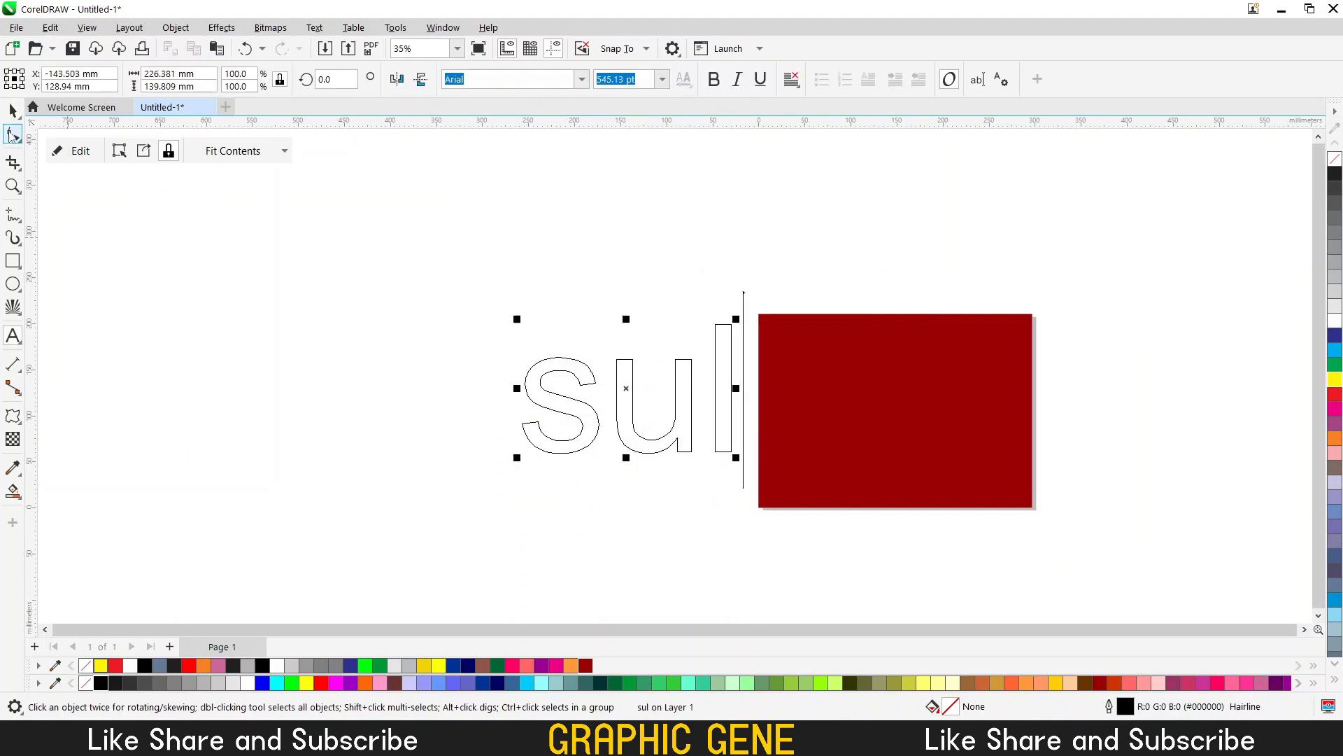
key("ctrl+space")
Remove the outline from the "sul" text so only its wavy line fill shows
left_click(468, 306)
scroll(721, 392, "up", 2)
left_click(717, 405)
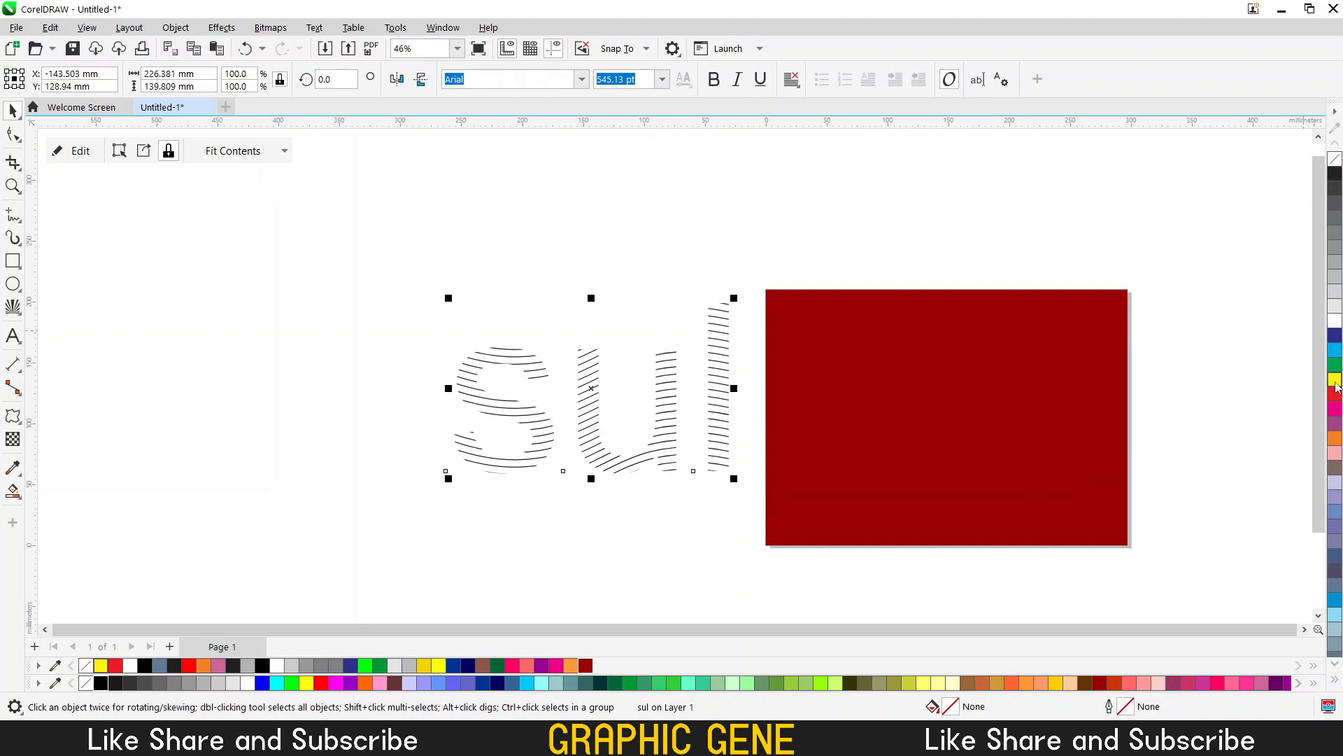
Recolour the wavy line group clipped inside "sul" to yellow
left_click(627, 243)
left_click(684, 366, "ctrl")
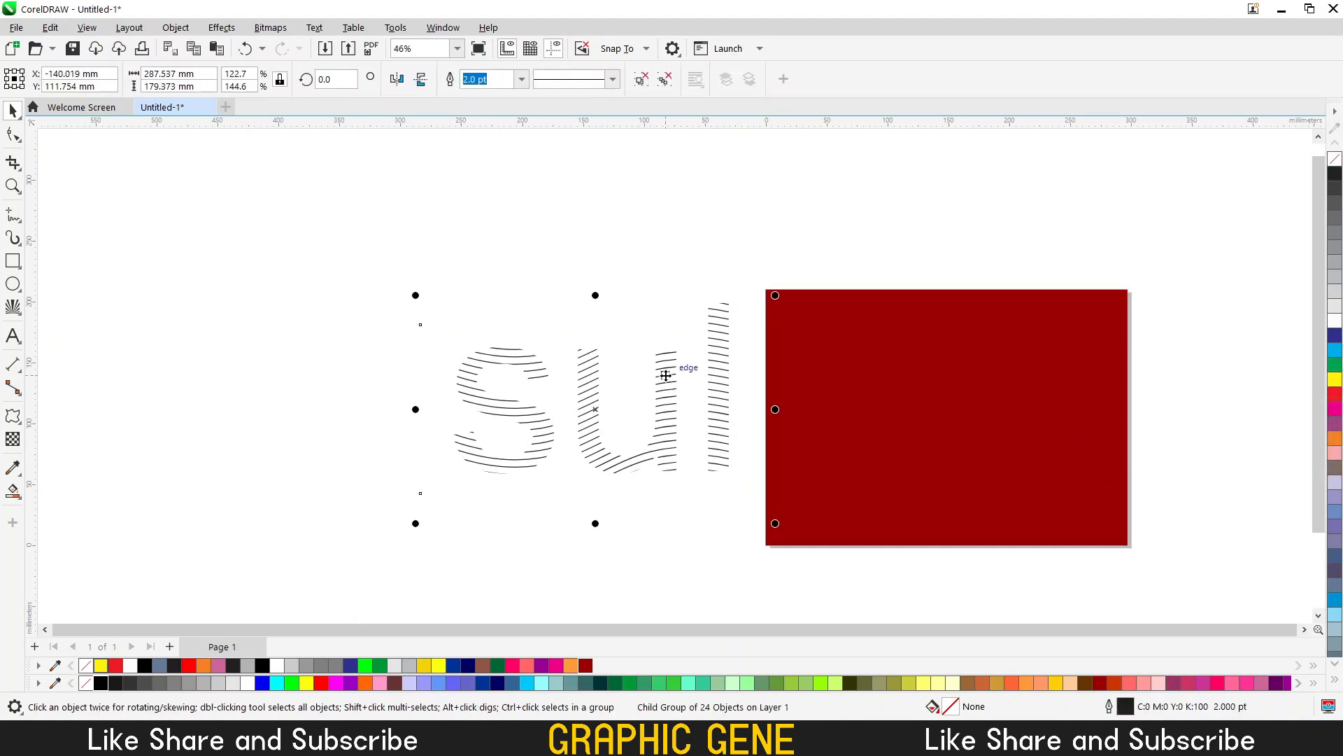
right_click(1335, 382)
left_click(674, 203)
Centre the line-filled "sul" text horizontally and vertically on the dark red rectangle
left_click(660, 363)
left_click(909, 342, "shift")
key("c")
key("e")
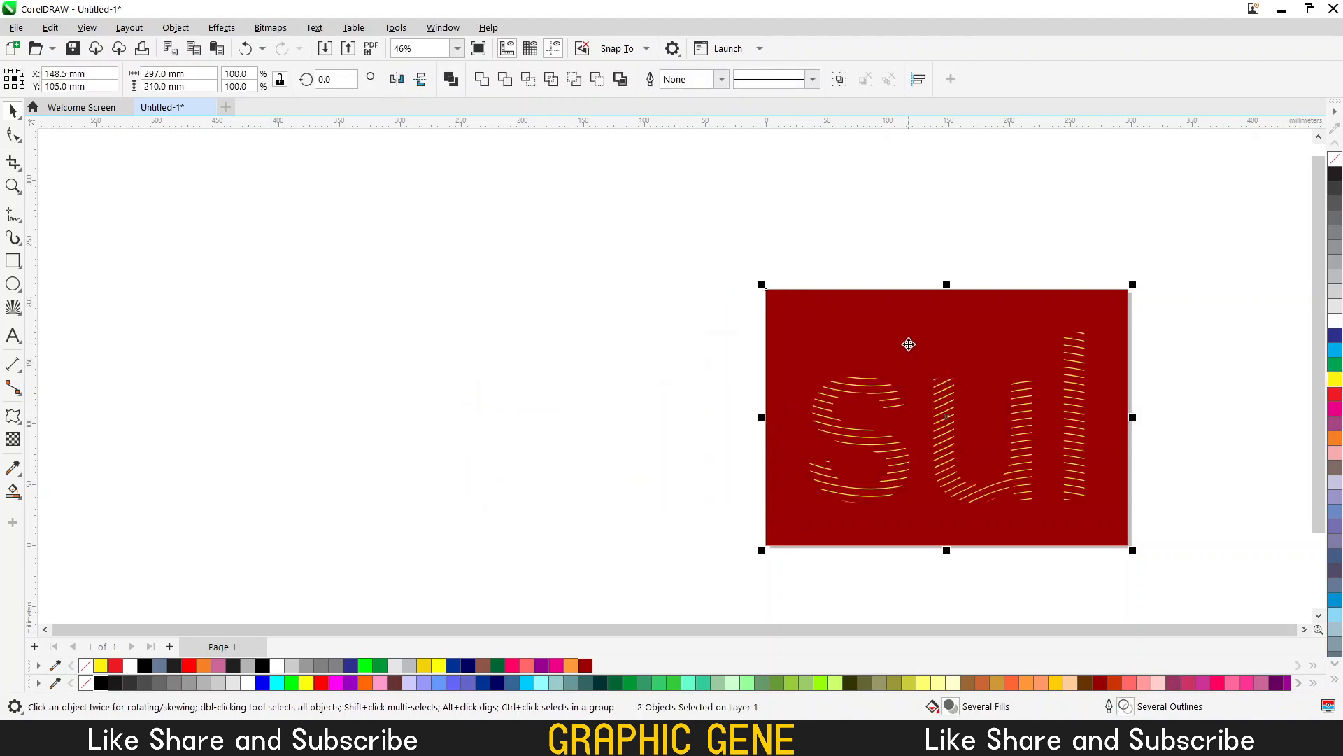
left_click(1166, 410)
Inspect the yellow line-filled lettering against the dark red background
scroll(1125, 443, "up", 2)
scroll(506, 458, "down", 2)
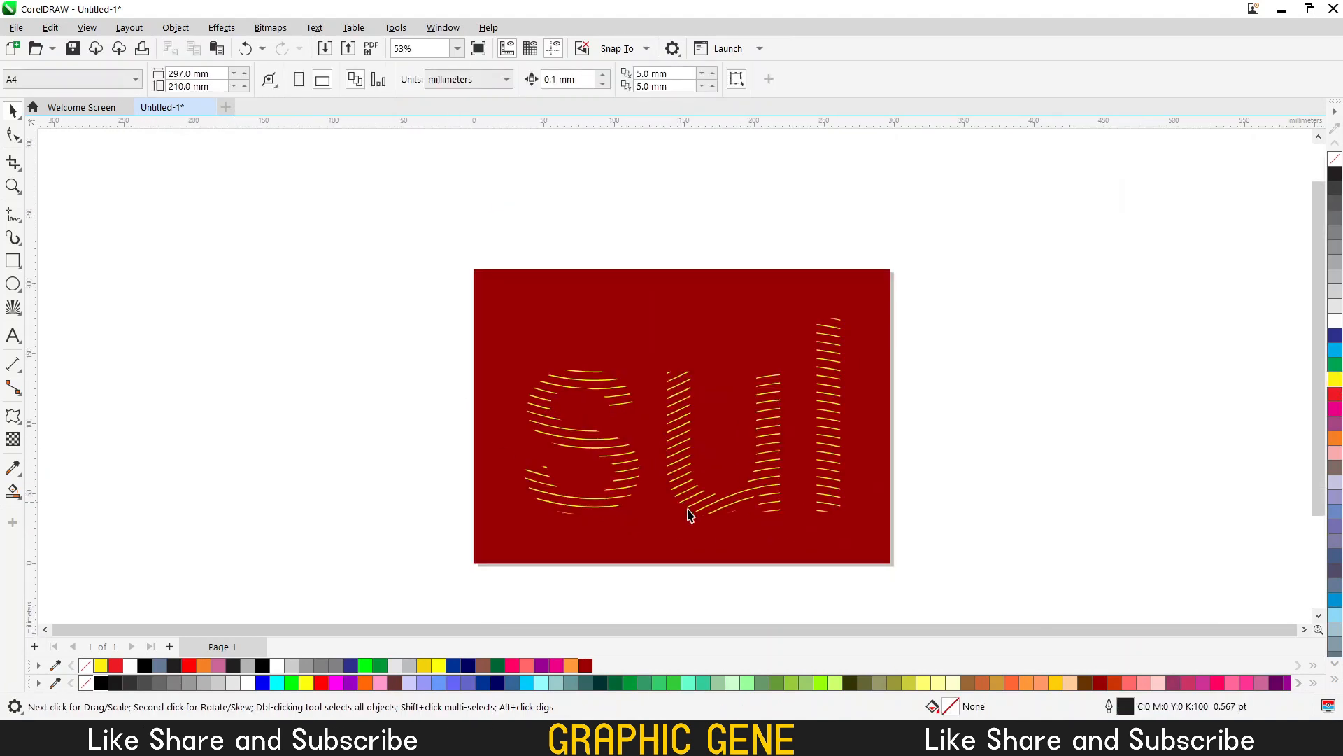
scroll(747, 552, "up", 2)
left_click(774, 429)
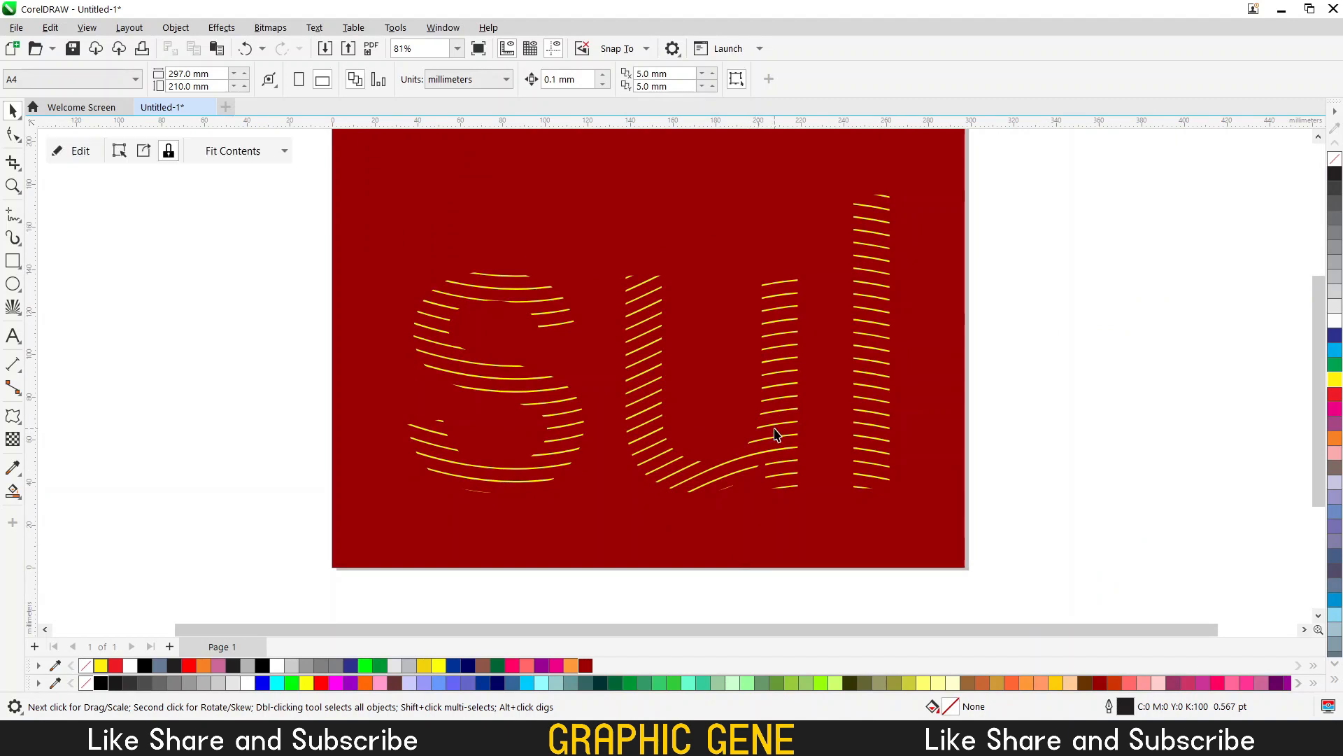
scroll(765, 420, "down", 2)
left_click(731, 287, "shift")
left_click(890, 291)
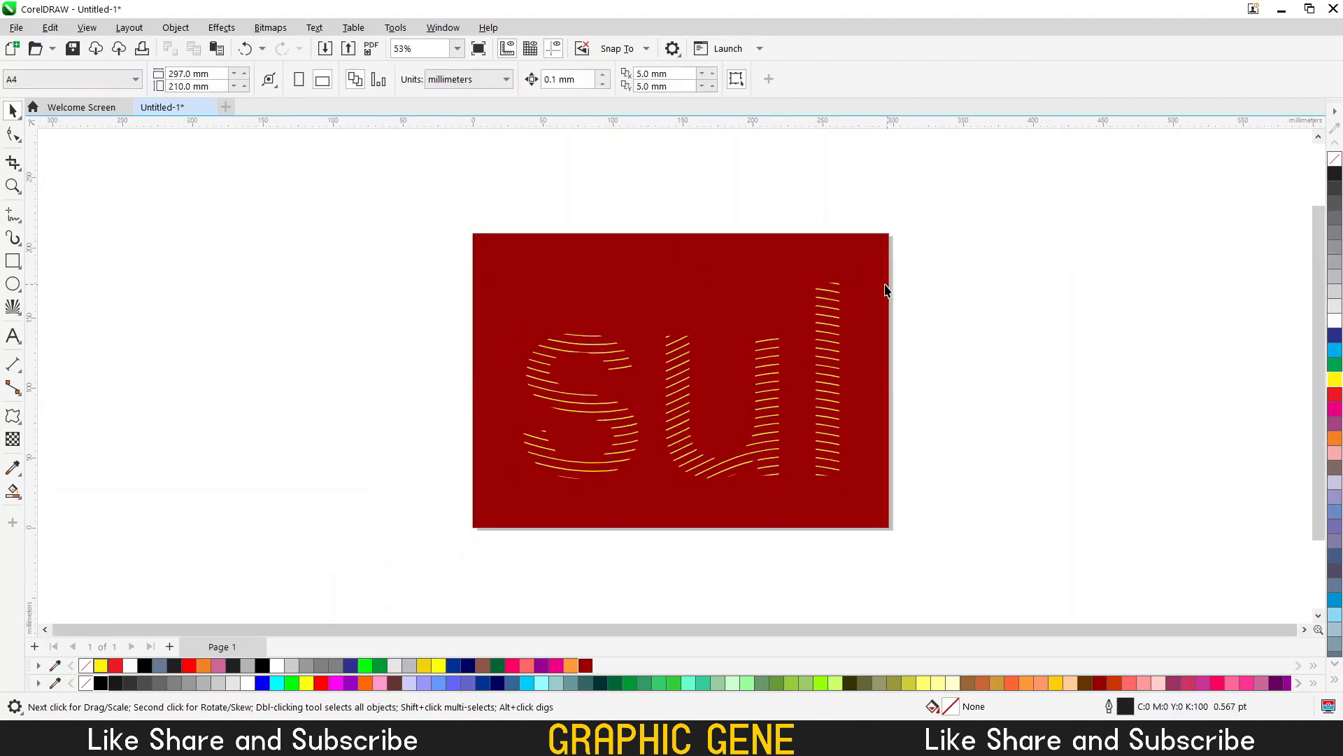
left_click(828, 292)
left_click(1008, 256)
Delete the line-filled "sul" text and add a new letter S on the red rectangle
left_click(767, 413)
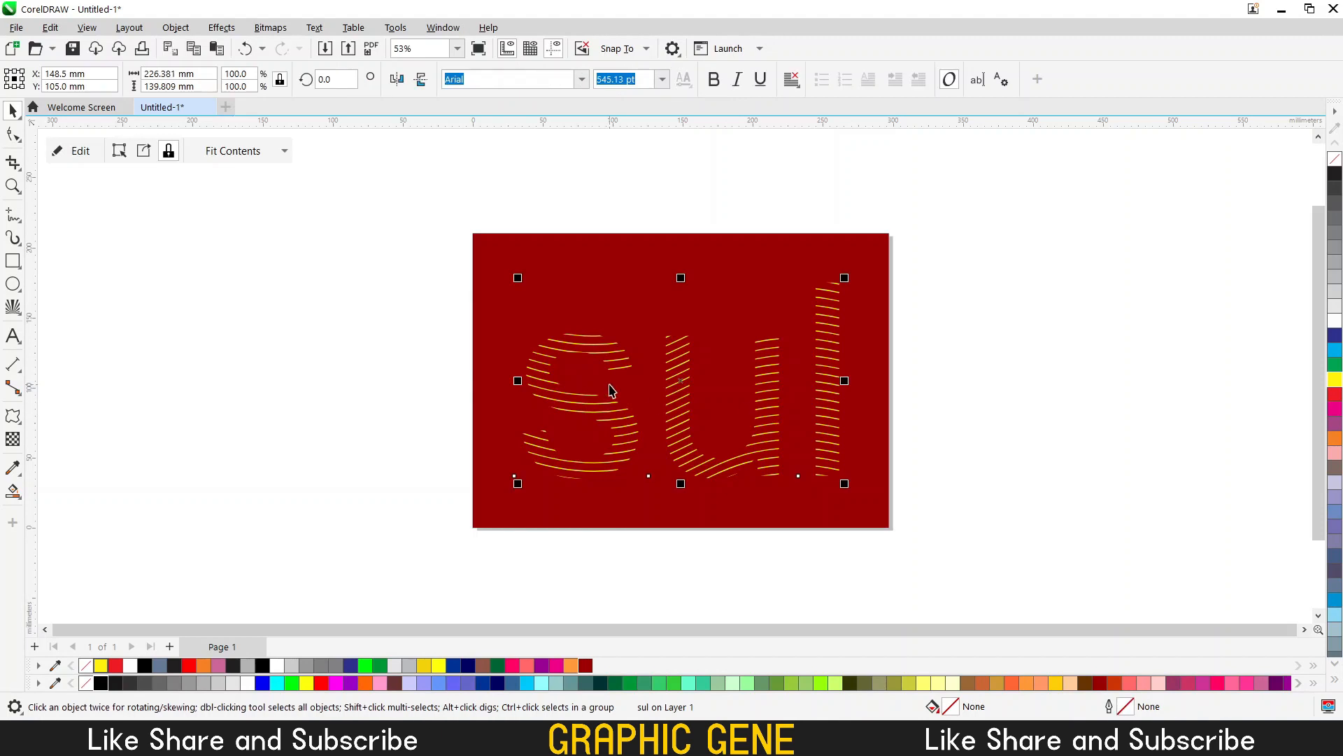
key("Delete")
left_click(13, 335)
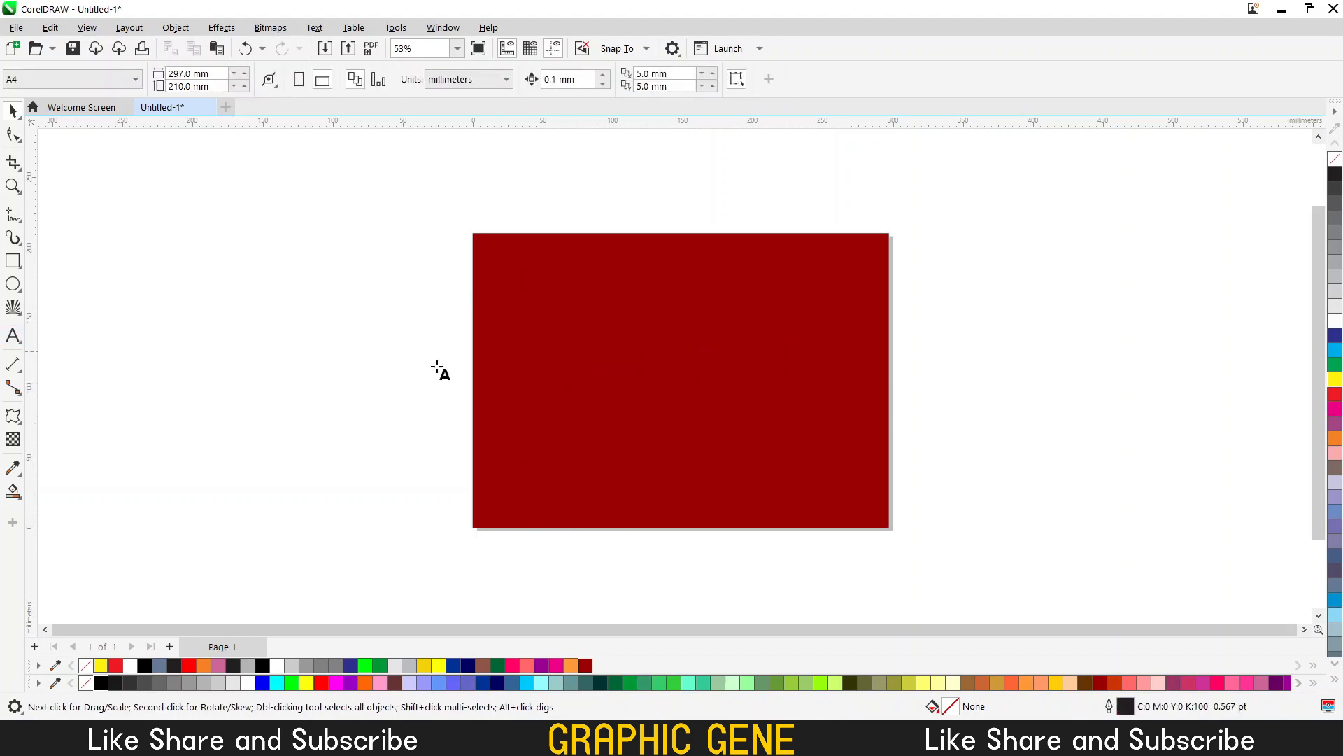
left_click(575, 361)
left_click(12, 110)
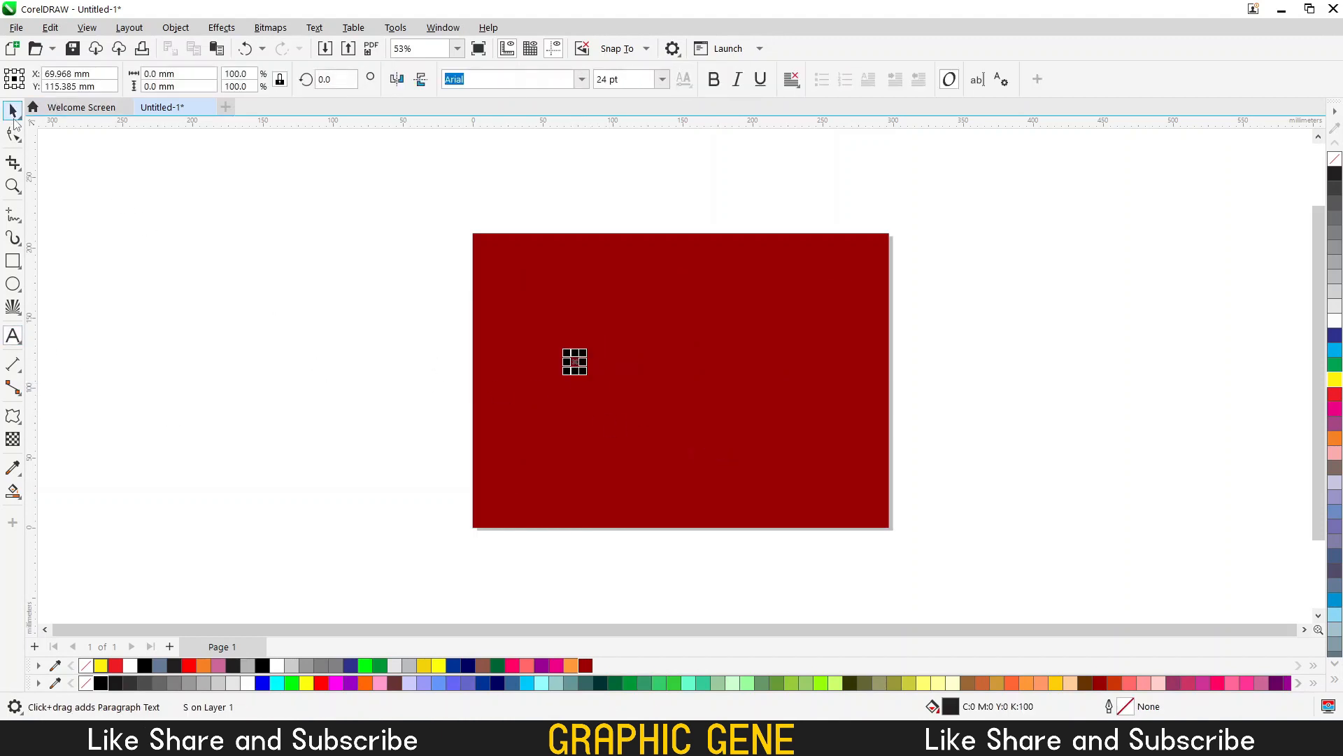
Enlarge the letter S to about 156 mm high and centre it on the red rectangle
left_click(572, 369)
left_click_drag(468, 327, 701, 451)
left_click_drag(577, 367, 664, 476)
left_click(754, 377, "shift")
key("c")
key("e")
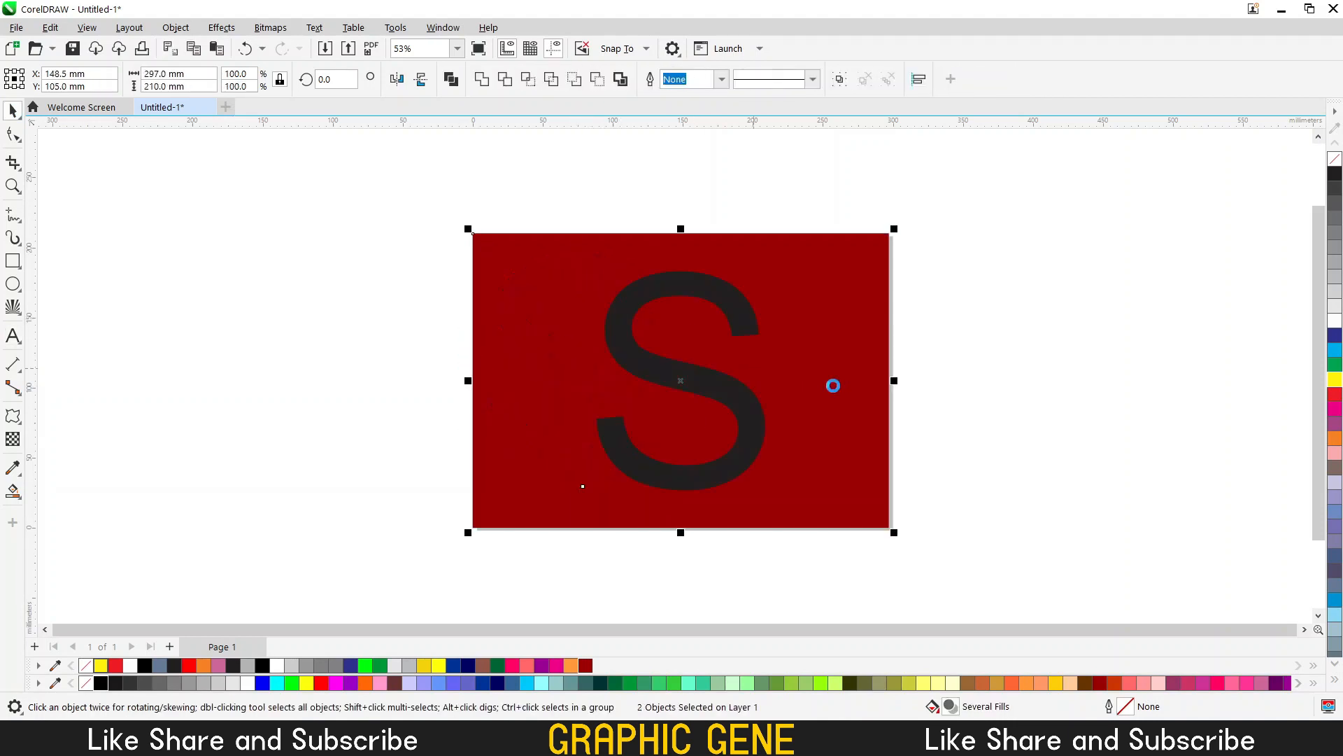
key("Escape")
Change the font of the letter S to Coolvetica Rg
left_click(735, 414)
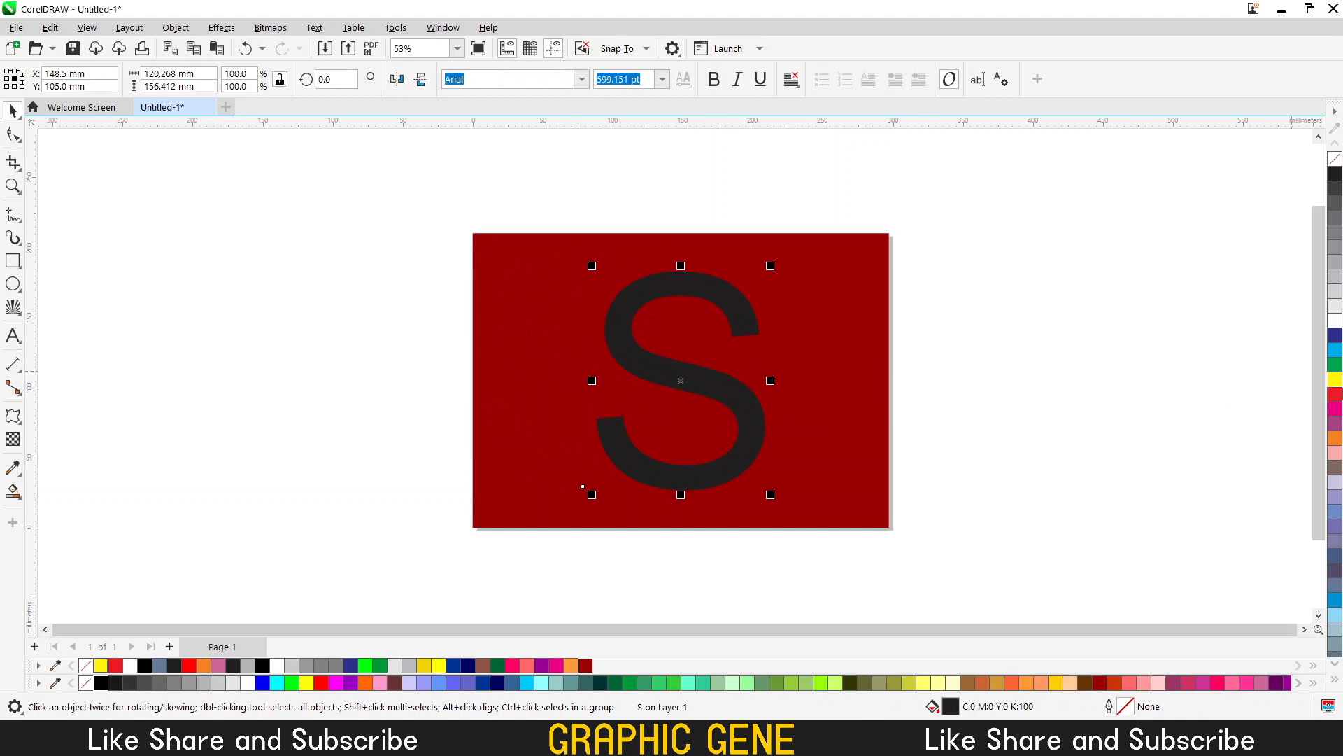
left_click(582, 79)
key("Escape")
key("Down")
key("Down")
key("Down")
key("Down")
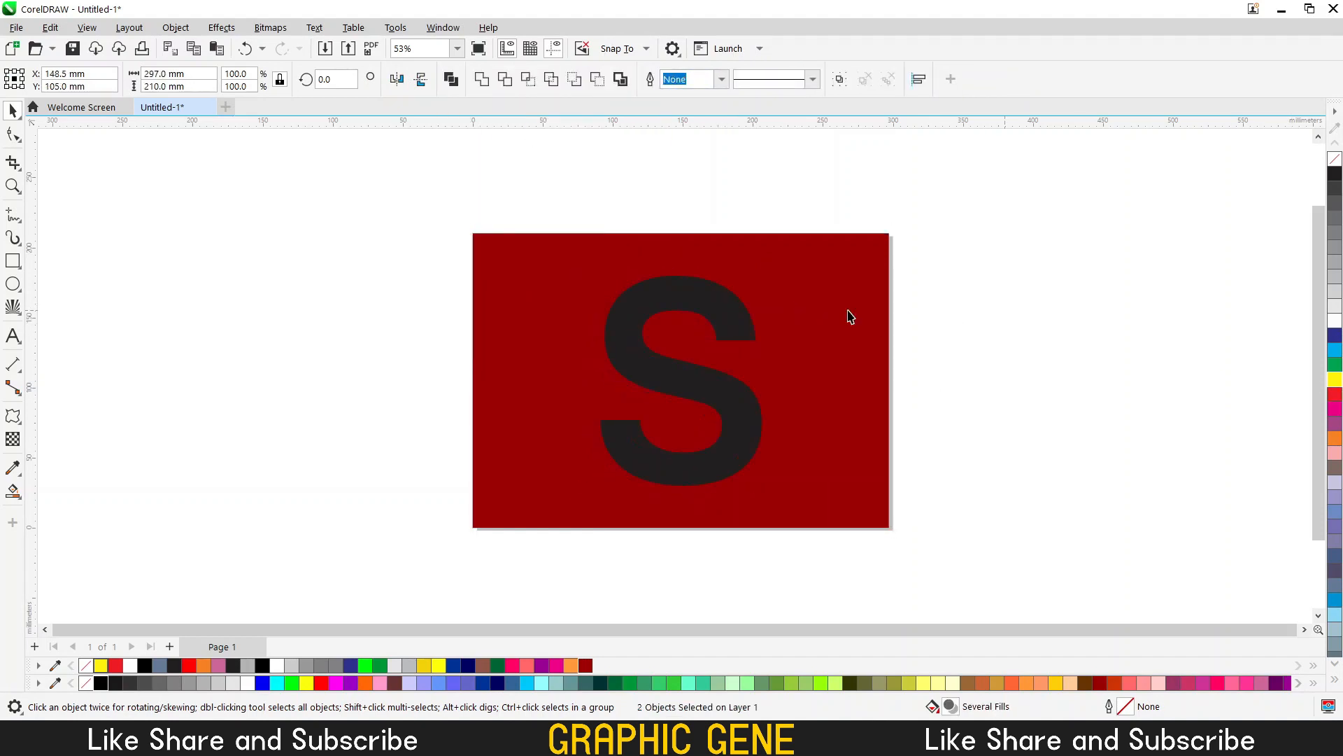
Scale the letter S up to about 182 mm high and fill it with yellow (#FFFF00)
left_click_drag(769, 270, 797, 255)
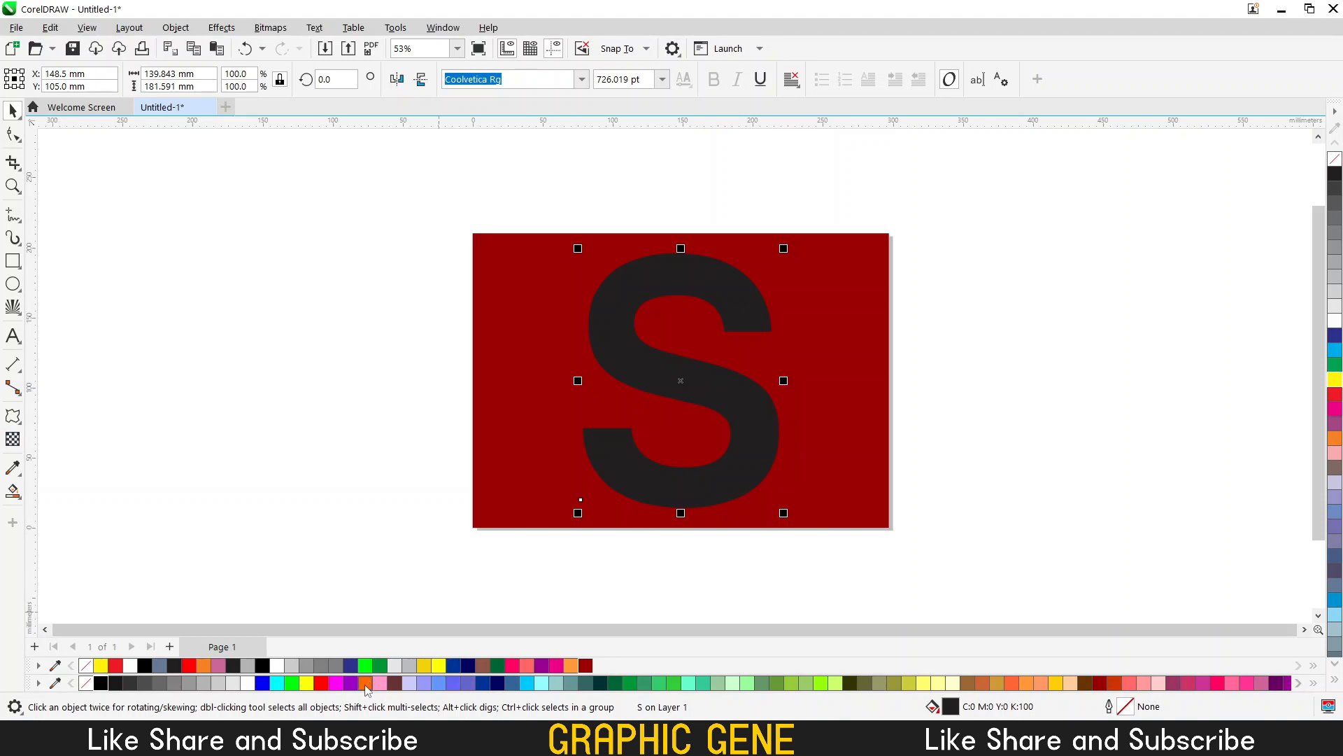
left_click(295, 685)
left_click(306, 683)
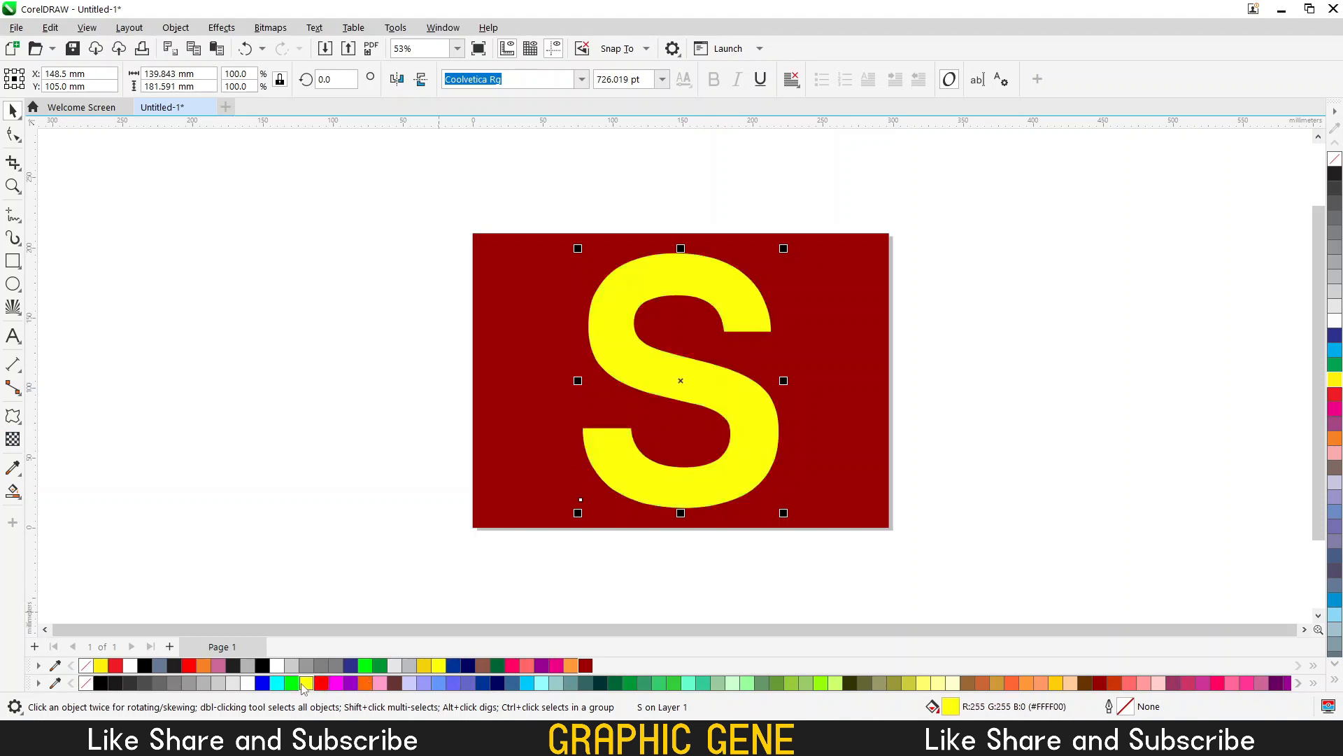
Add a block shadow about 28 mm deep to the yellow S, extending to the left at about 184 degrees
left_click(20, 424)
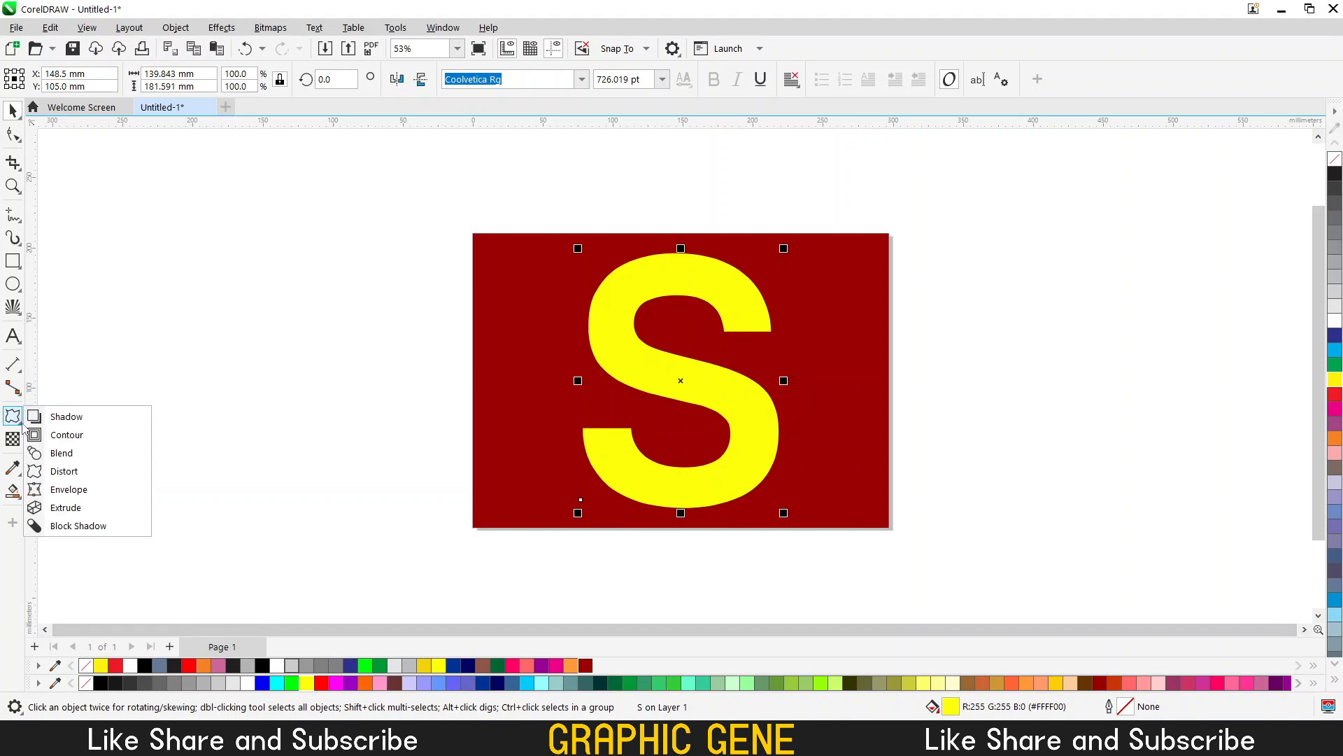
left_click(77, 526)
scroll(654, 363, "up", 4)
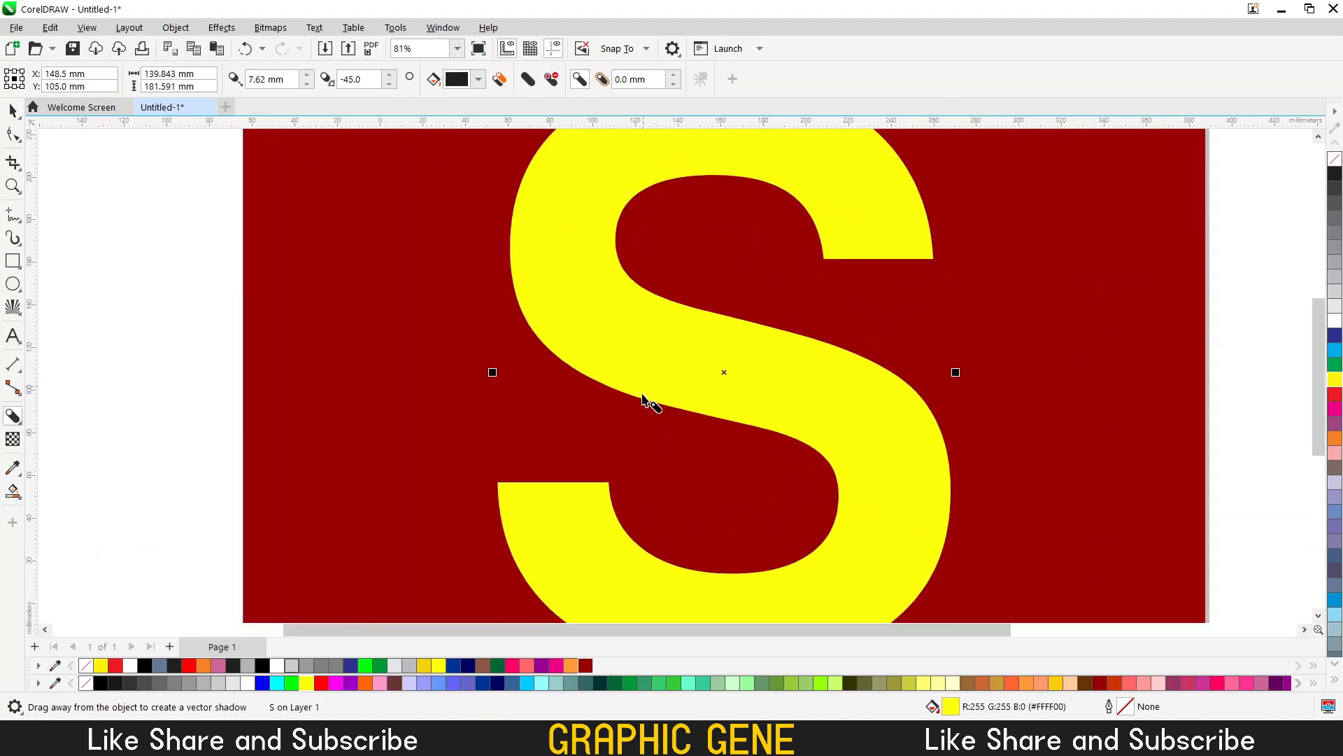
mouse_move(643, 398)
left_mouse_down()
mouse_move(611, 393)
mouse_move(635, 379)
left_mouse_up()
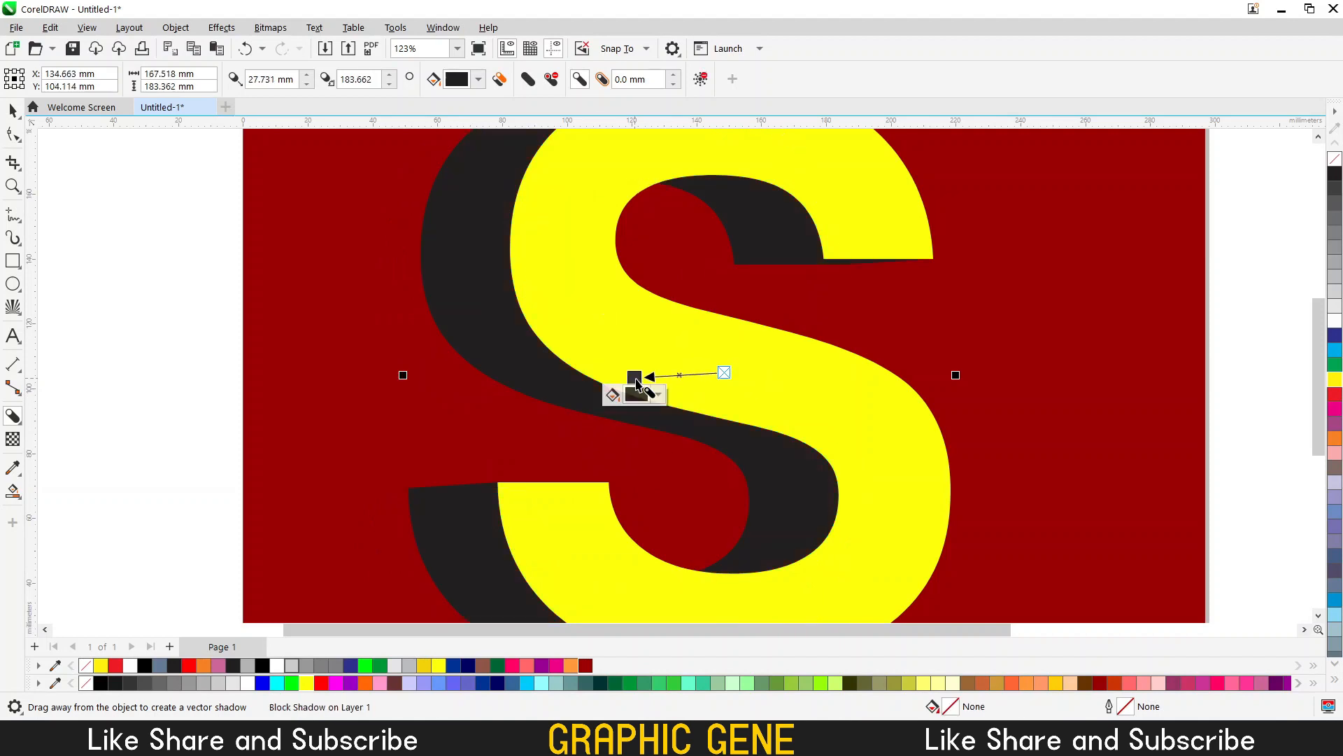
scroll(636, 381, "down", 4)
key("space")
left_click(270, 314)
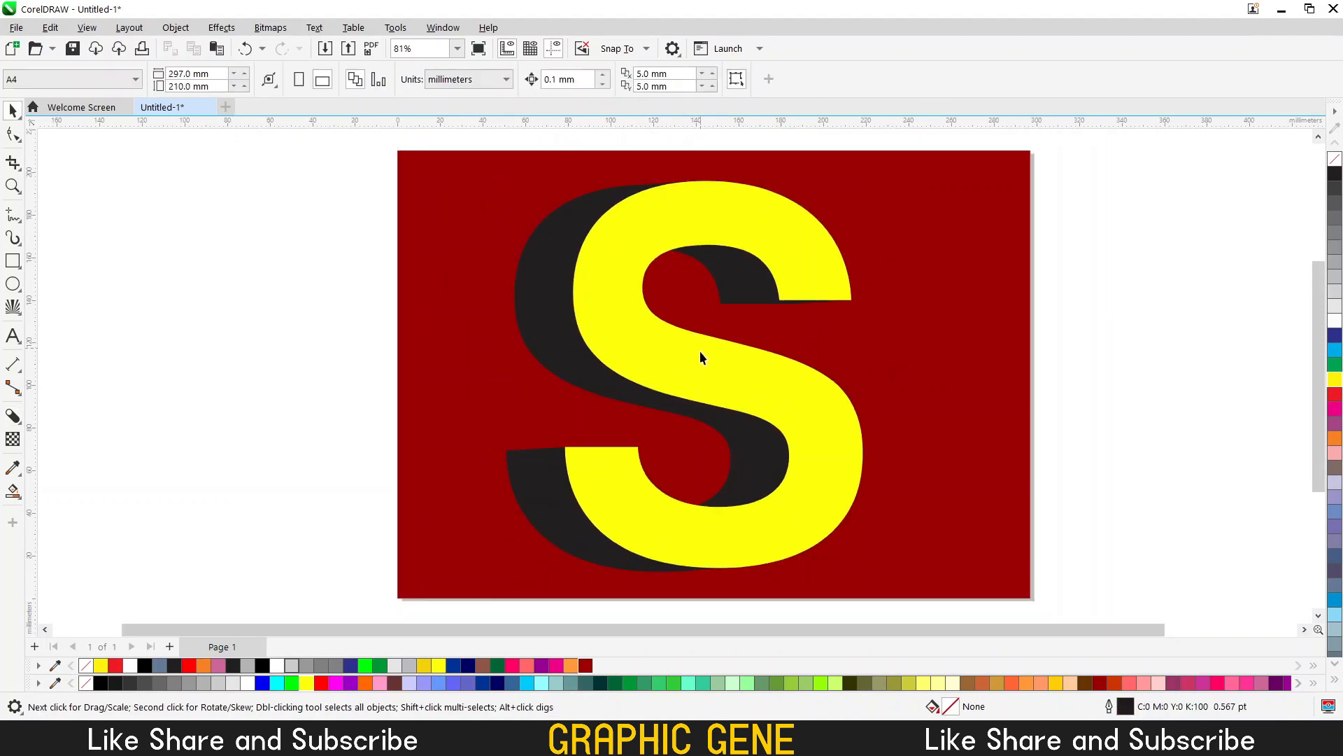
Set the block shadow colour of the S to pure black (#000000)
left_click(703, 361)
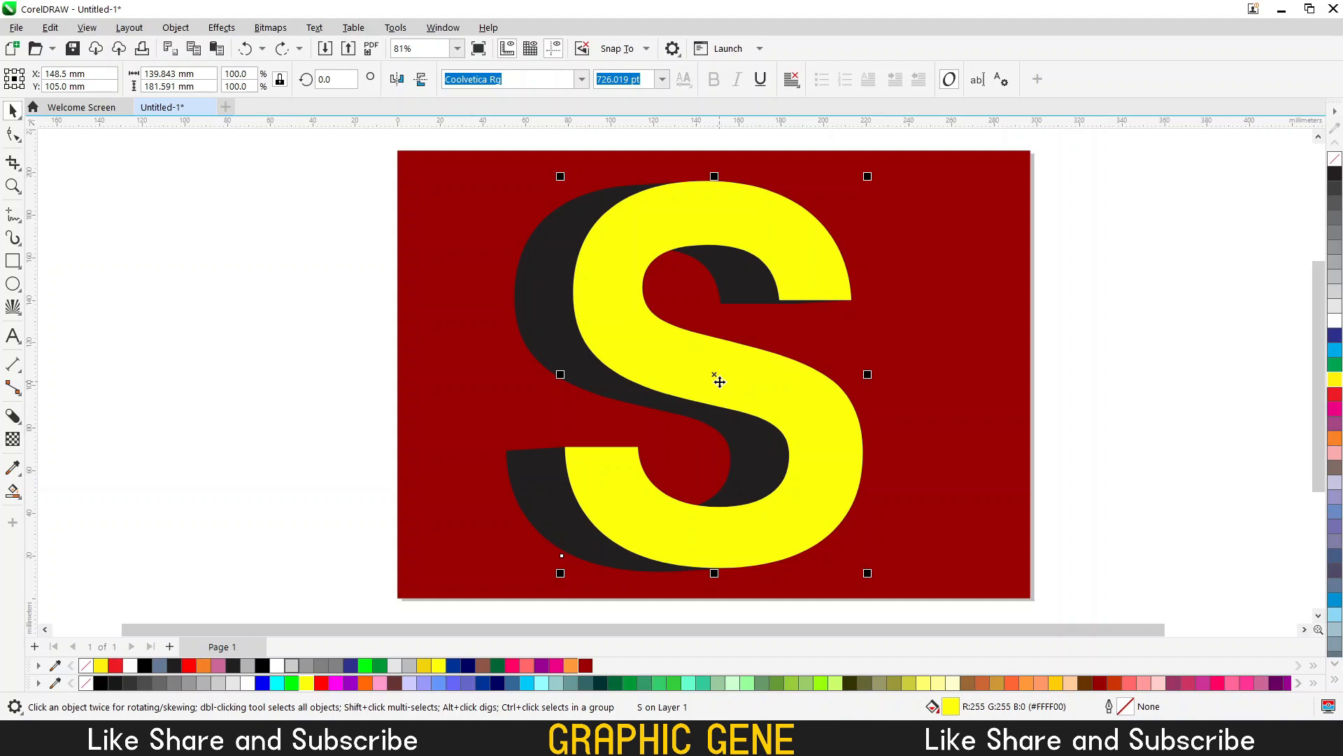
scroll(720, 381, "down", 2)
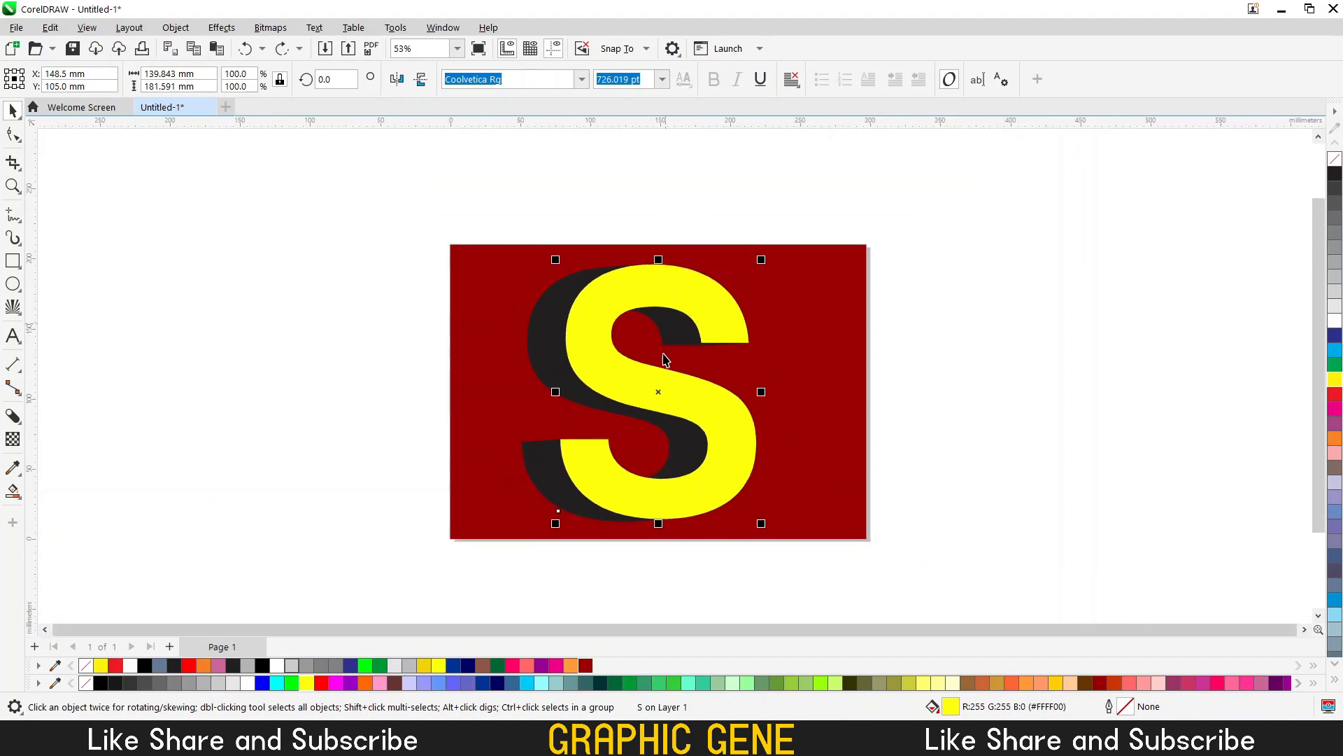
scroll(665, 360, "up", 1)
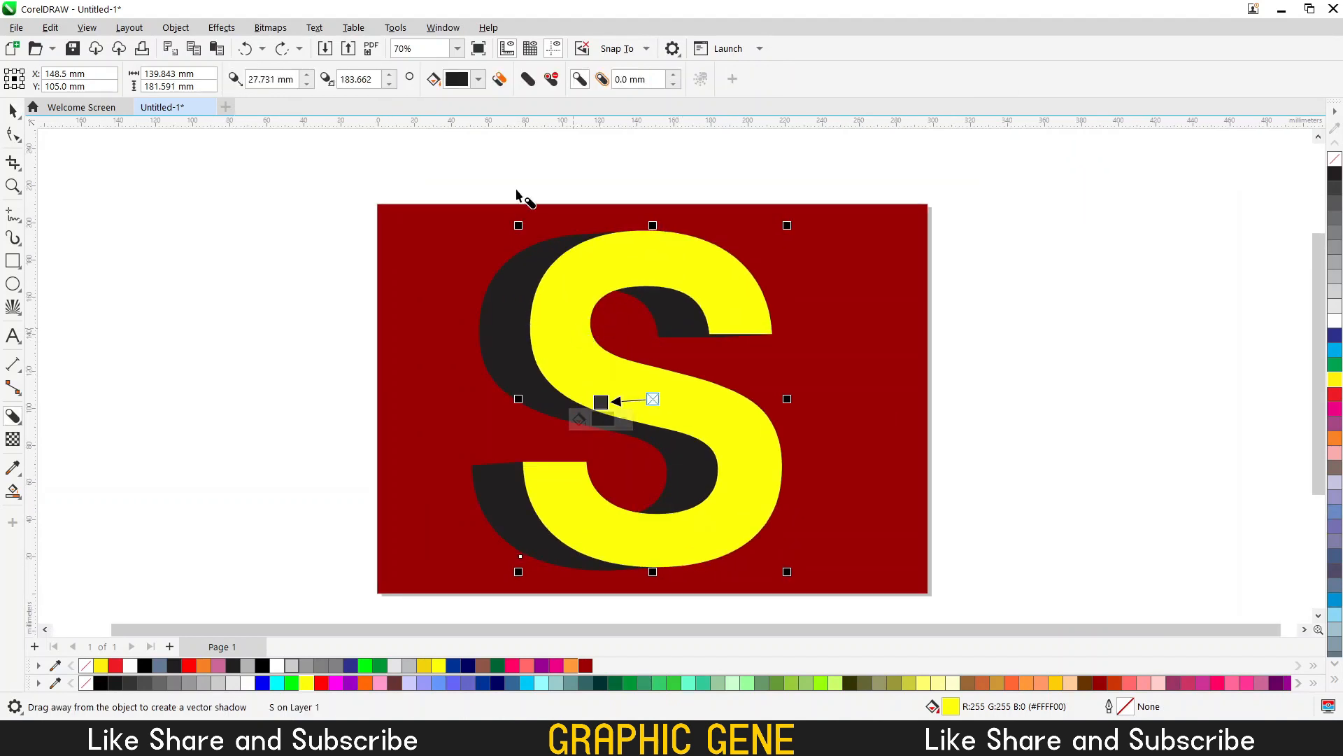
left_click(459, 79)
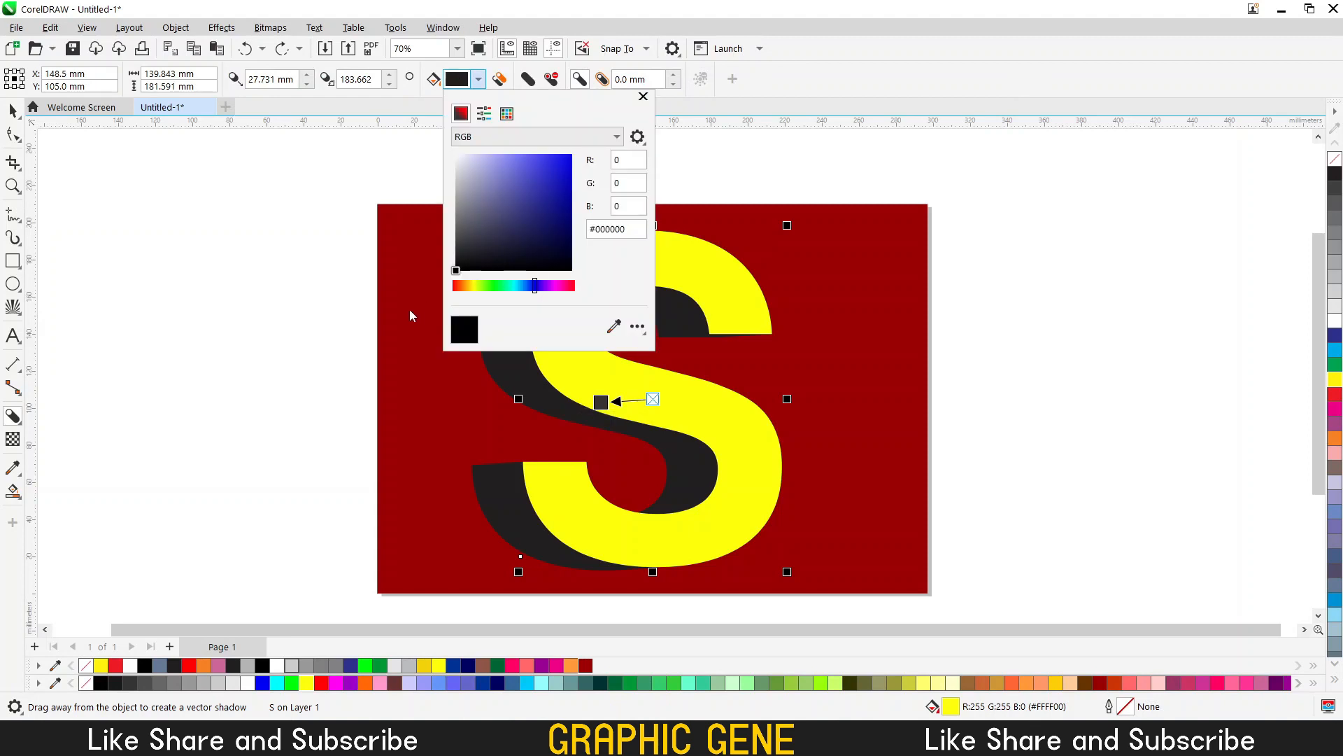
left_click(400, 372)
left_click(13, 111)
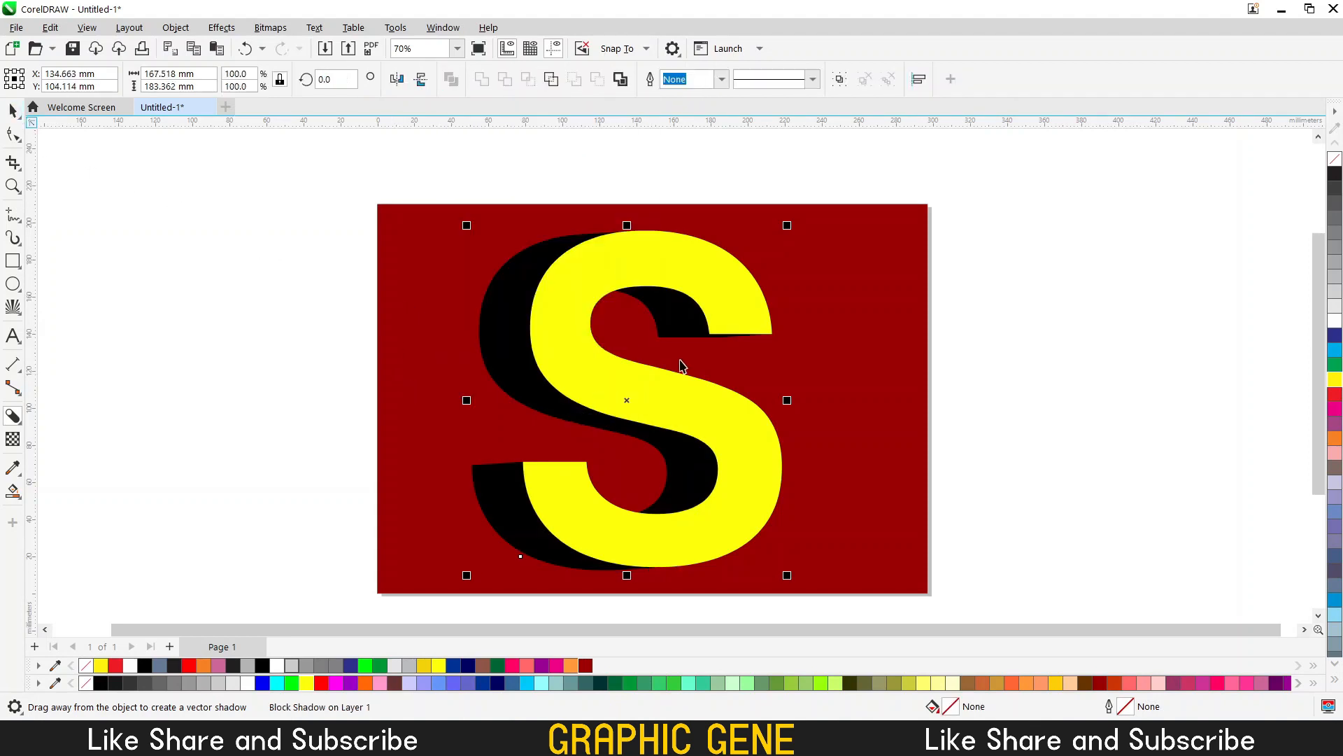
Apply a push and pull distortion to the S and its block shadow, giving them scalloped edges
left_click(21, 424)
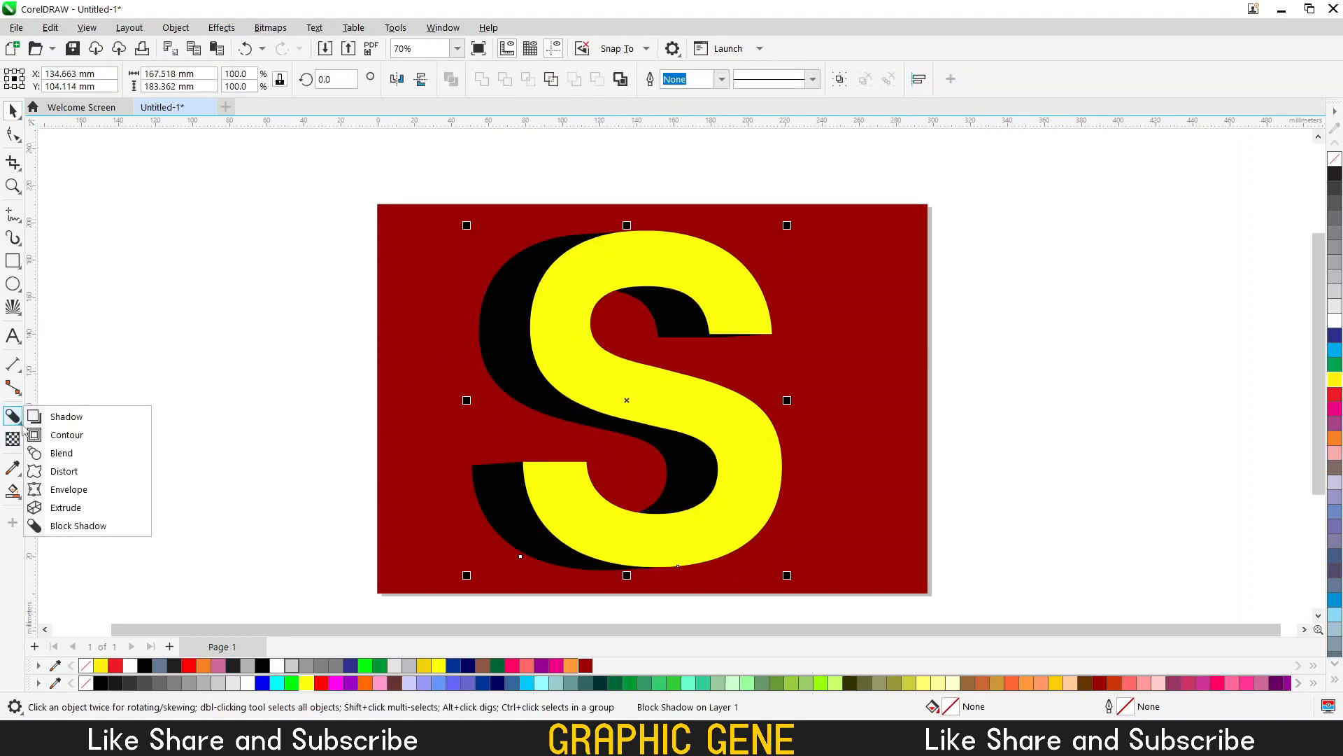
left_click(56, 470)
scroll(542, 384, "up", 1)
left_click(159, 80)
left_click_drag(654, 383, 627, 380)
key("space")
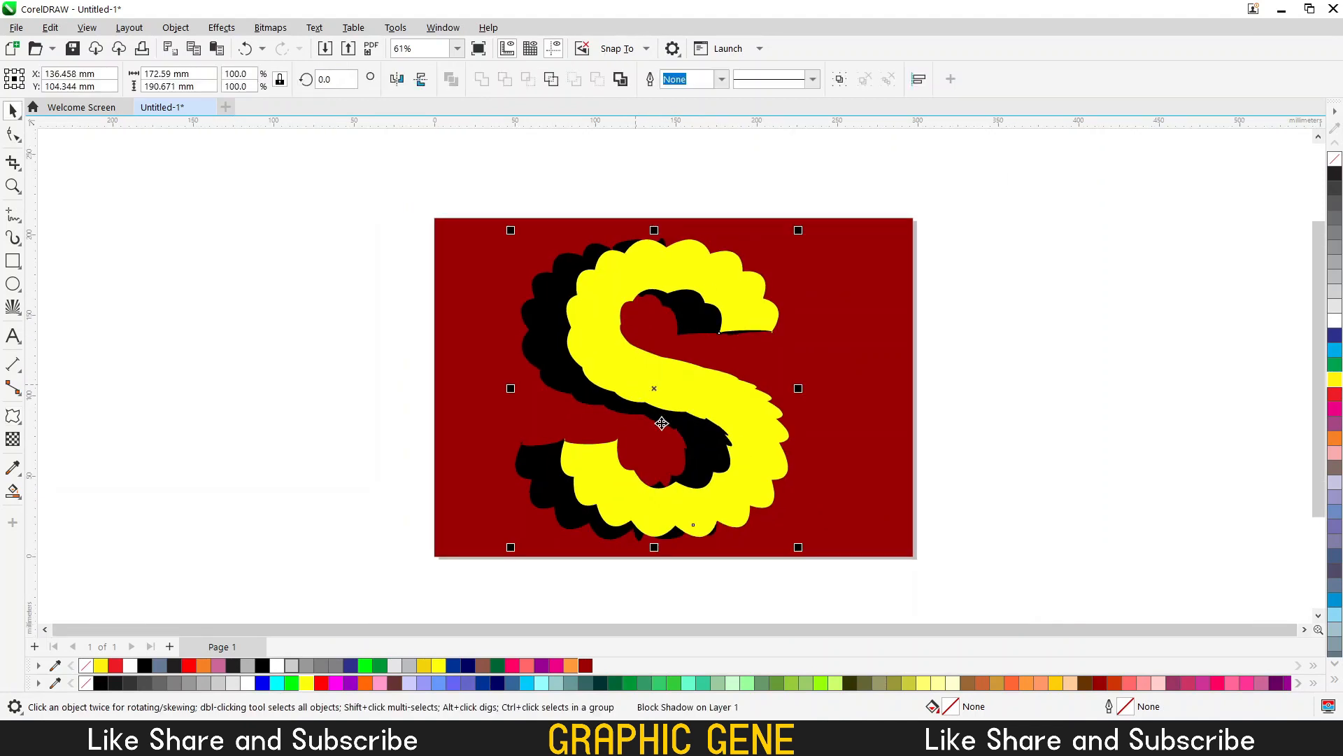
Apply another push and pull distortion with amplitude 10 from the right side of the S's middle stroke
key("F4")
key("space")
left_click_drag(754, 379, 759, 382)
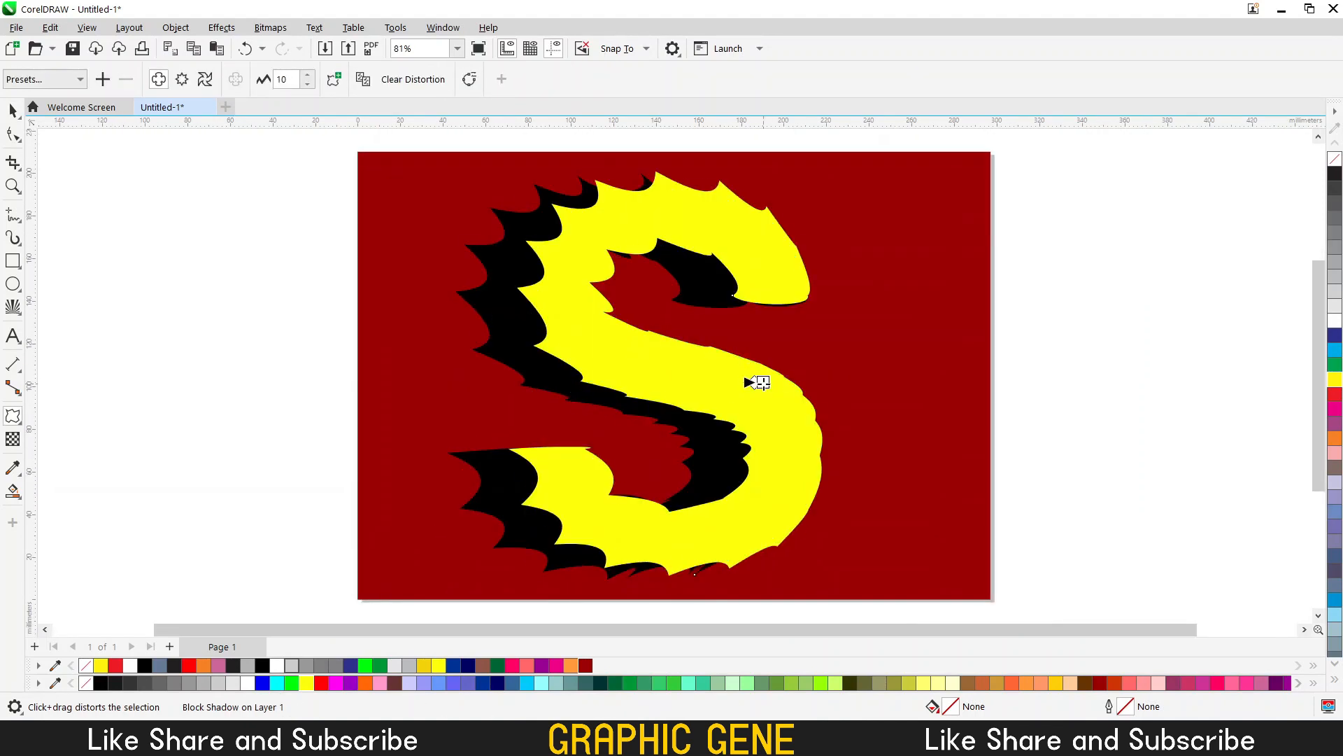
scroll(664, 402, "down", 2)
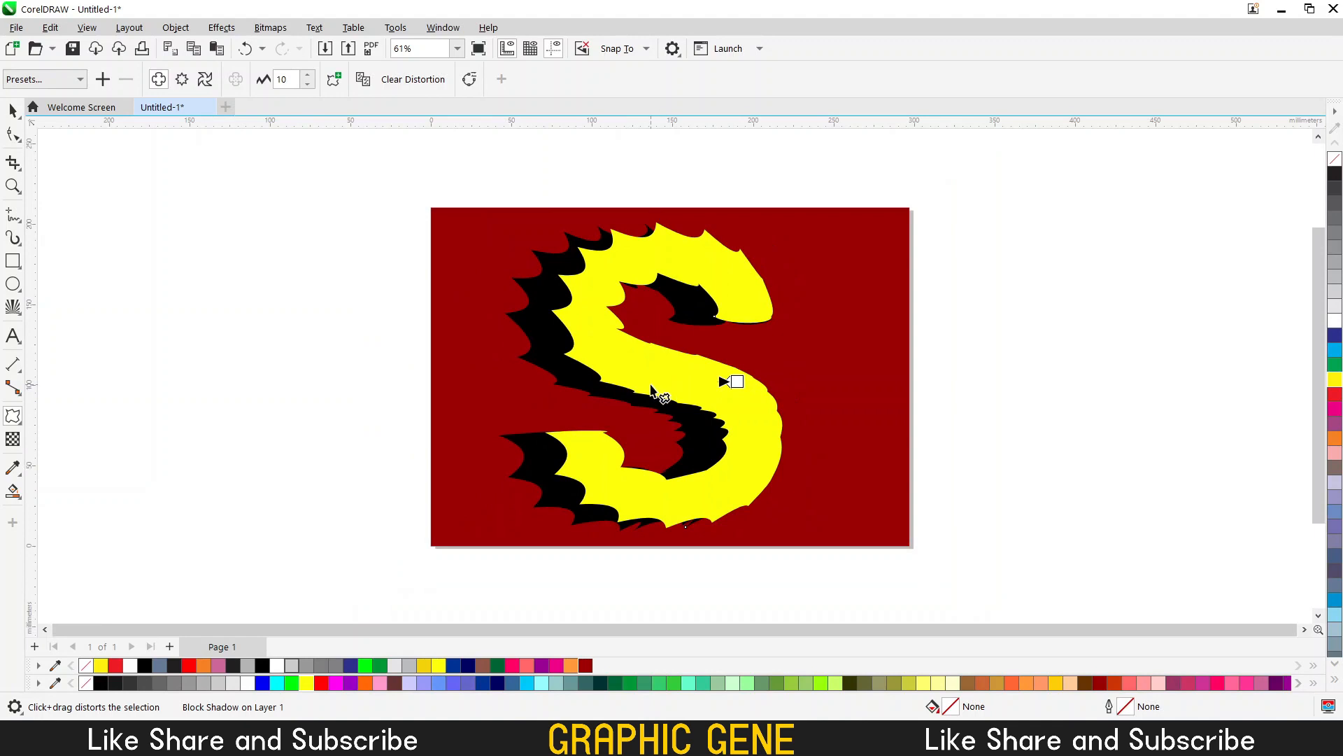
Try a further push and pull distortion near the base of the S, then undo it
left_click_drag(662, 502, 683, 548)
key("ctrl+z")
key("space")
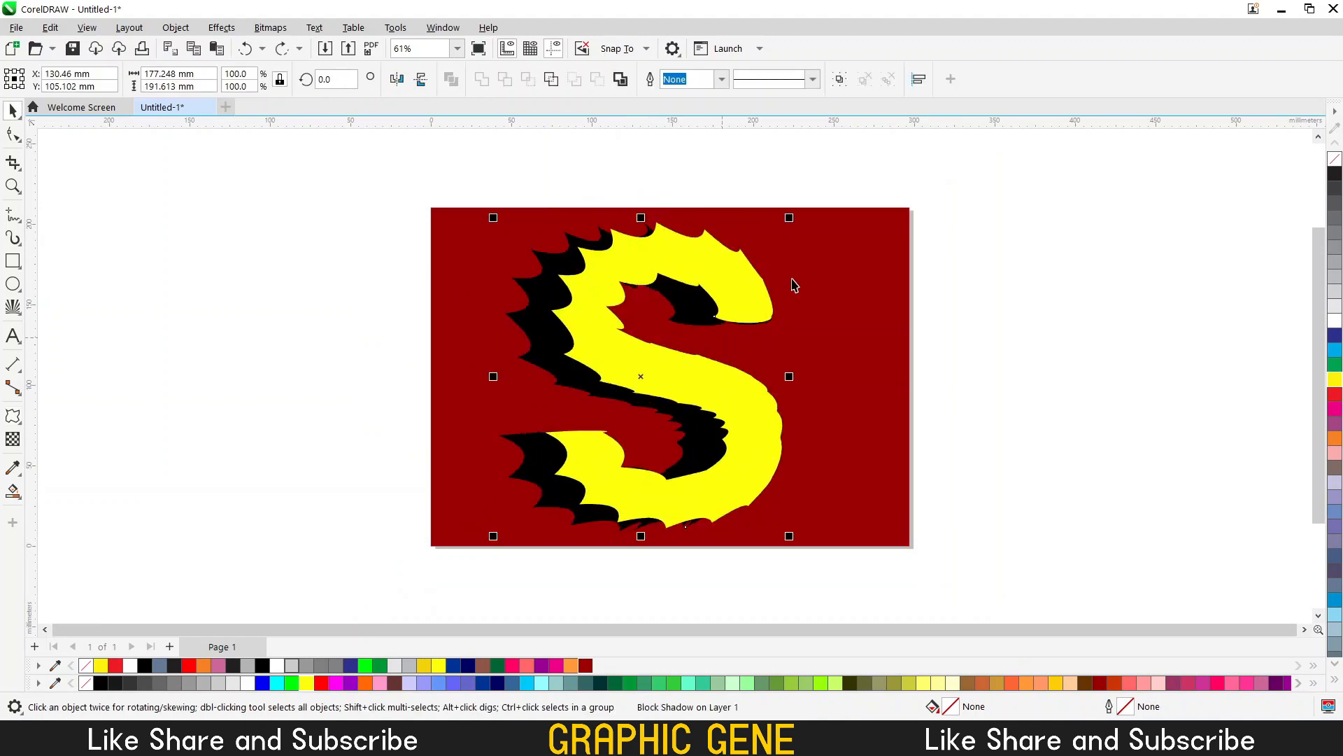
scroll(793, 278, "up", 1)
key("space")
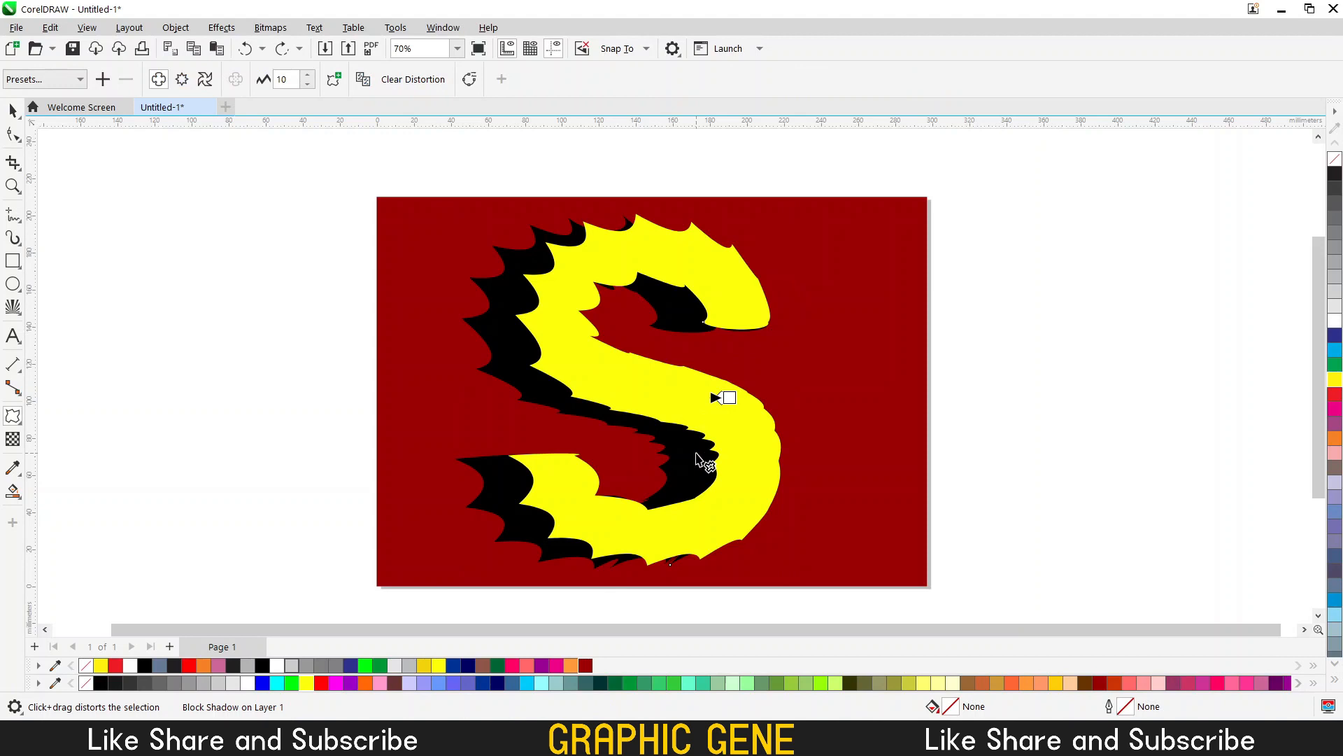
Try a zipper distortion with amplitude 7 and frequency 5 on the S, then undo it
left_click(182, 79)
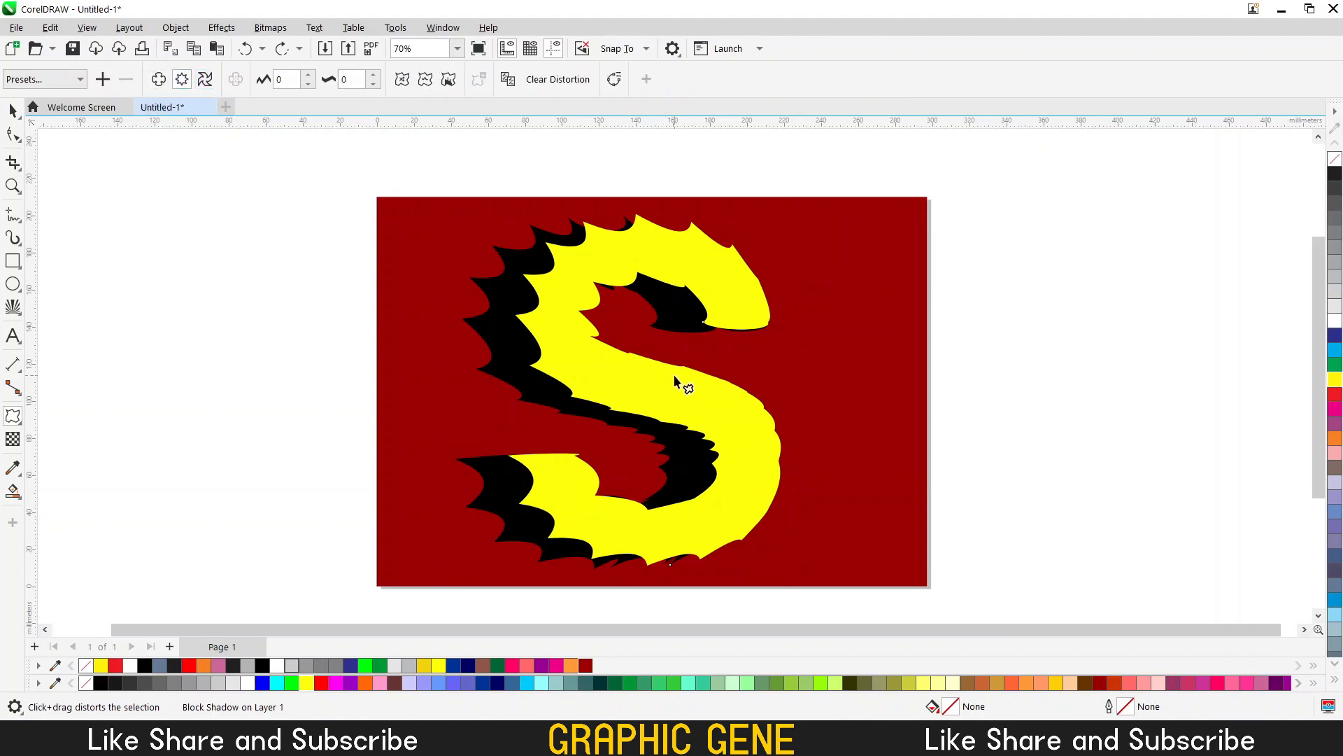
left_click_drag(678, 382, 678, 415)
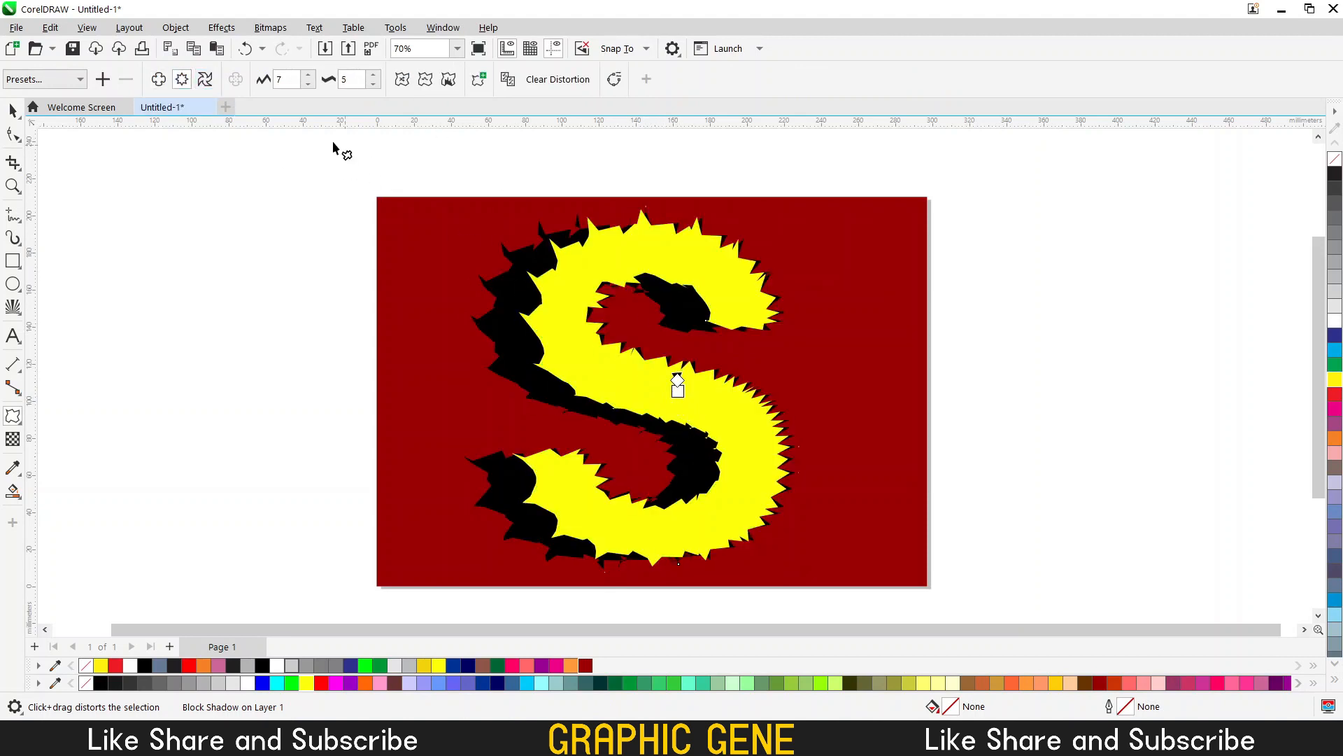
key("ctrl+z")
Apply a twister distortion of 25 additional degrees to the S and its block shadow
key("space")
scroll(628, 170, "up", 2)
key("space")
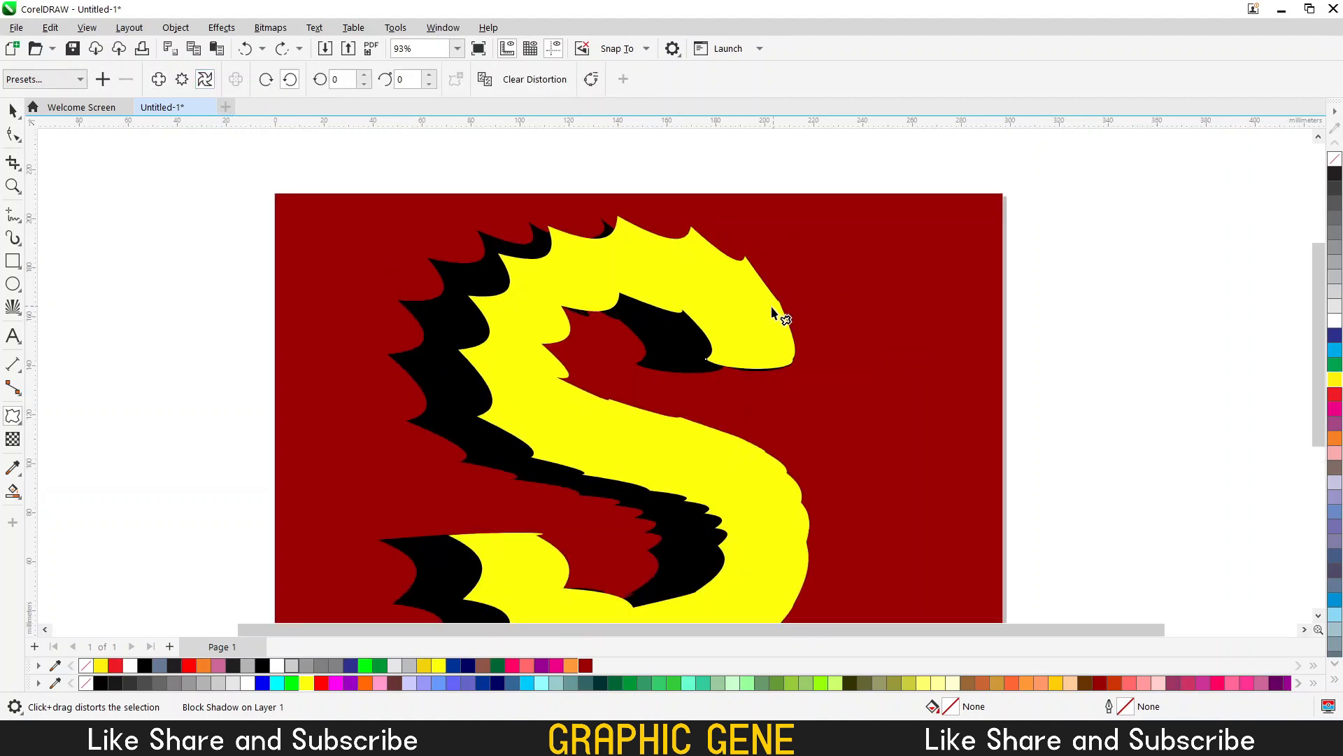
left_click_drag(773, 329, 774, 324)
scroll(826, 376, "down", 2)
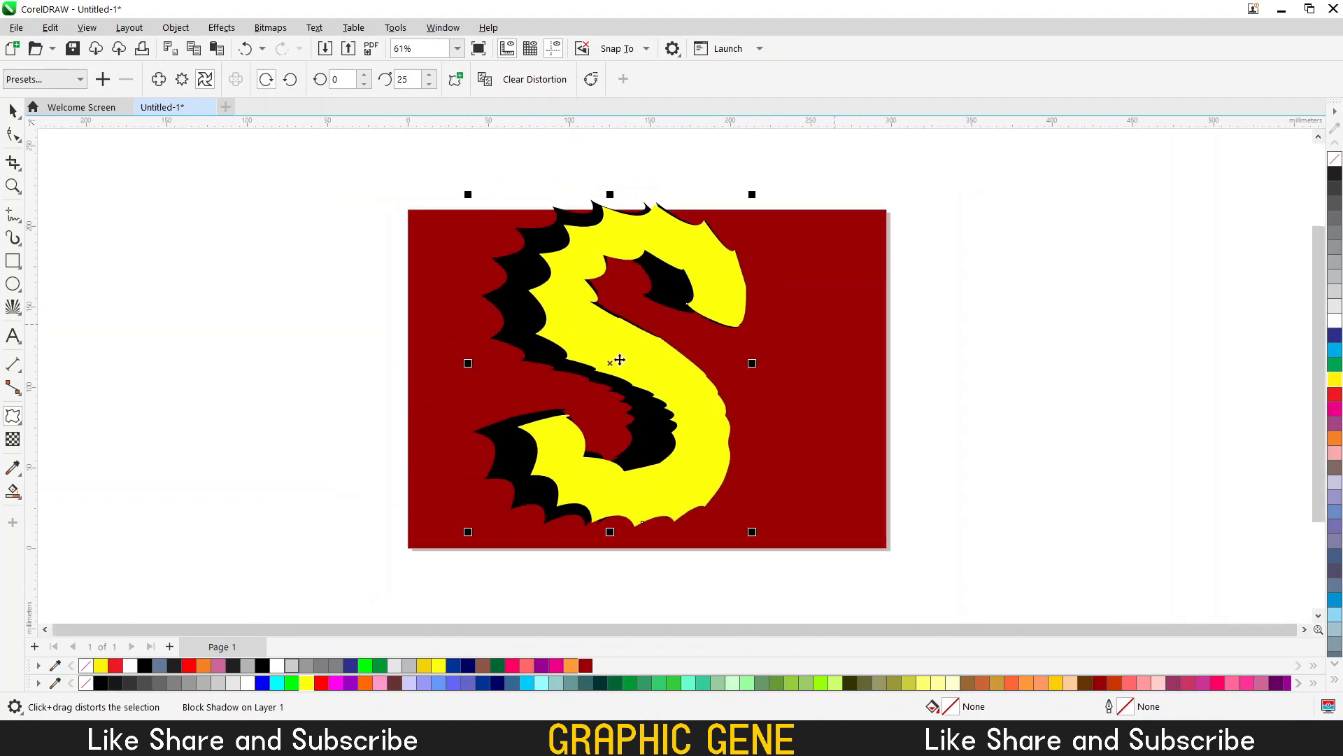
Centre the distorted S with its block shadow horizontally and vertically on the red background rectangle
key("space")
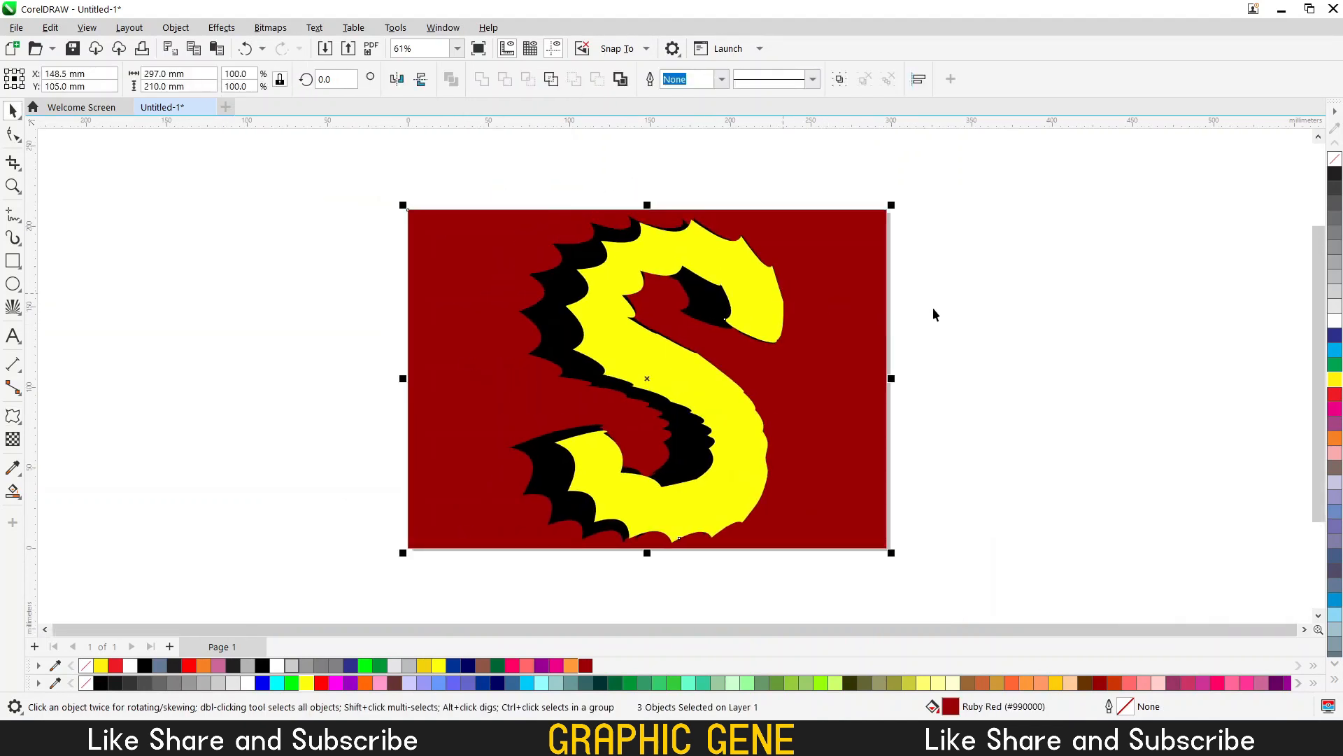
left_click(745, 267)
left_click_drag(787, 216, 778, 228)
left_click(880, 248, "shift")
key("c")
key("e")
left_click(1032, 275)
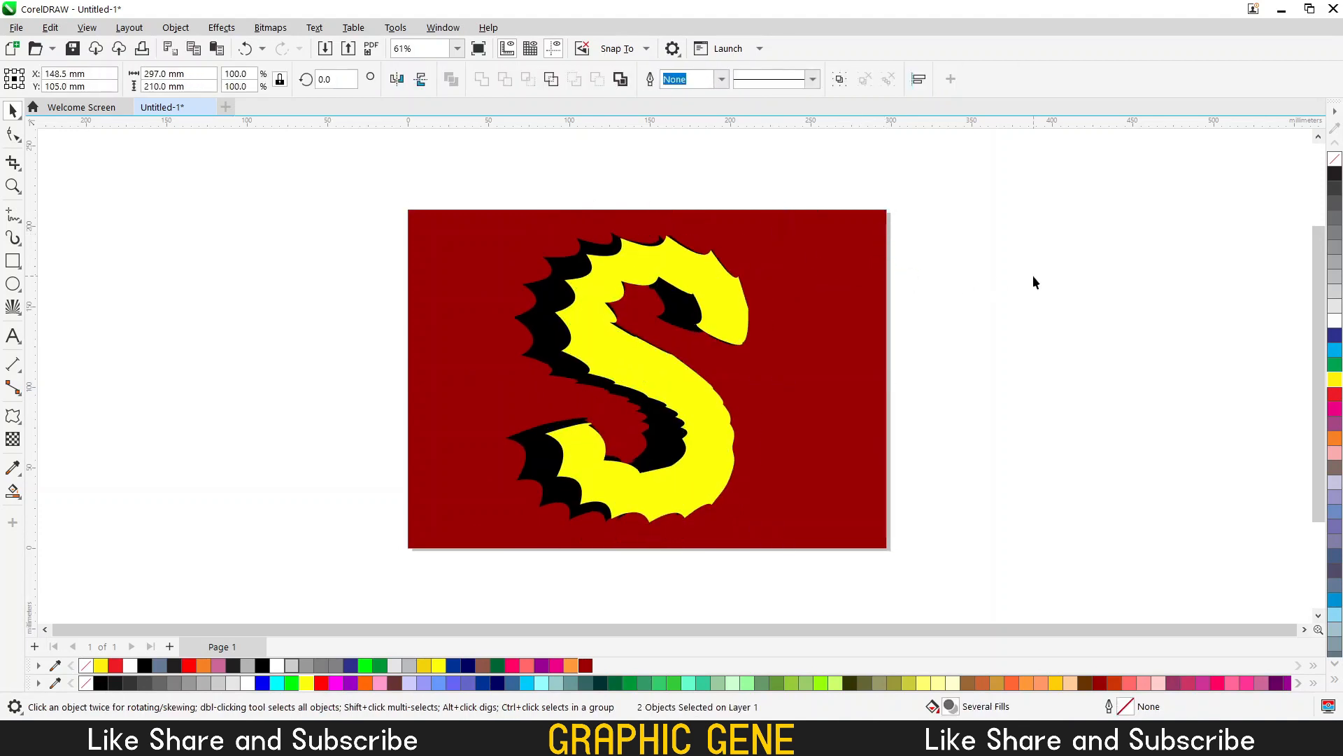
left_click(729, 318)
double_click(735, 321)
key("space")
left_click(719, 416)
left_click(780, 412)
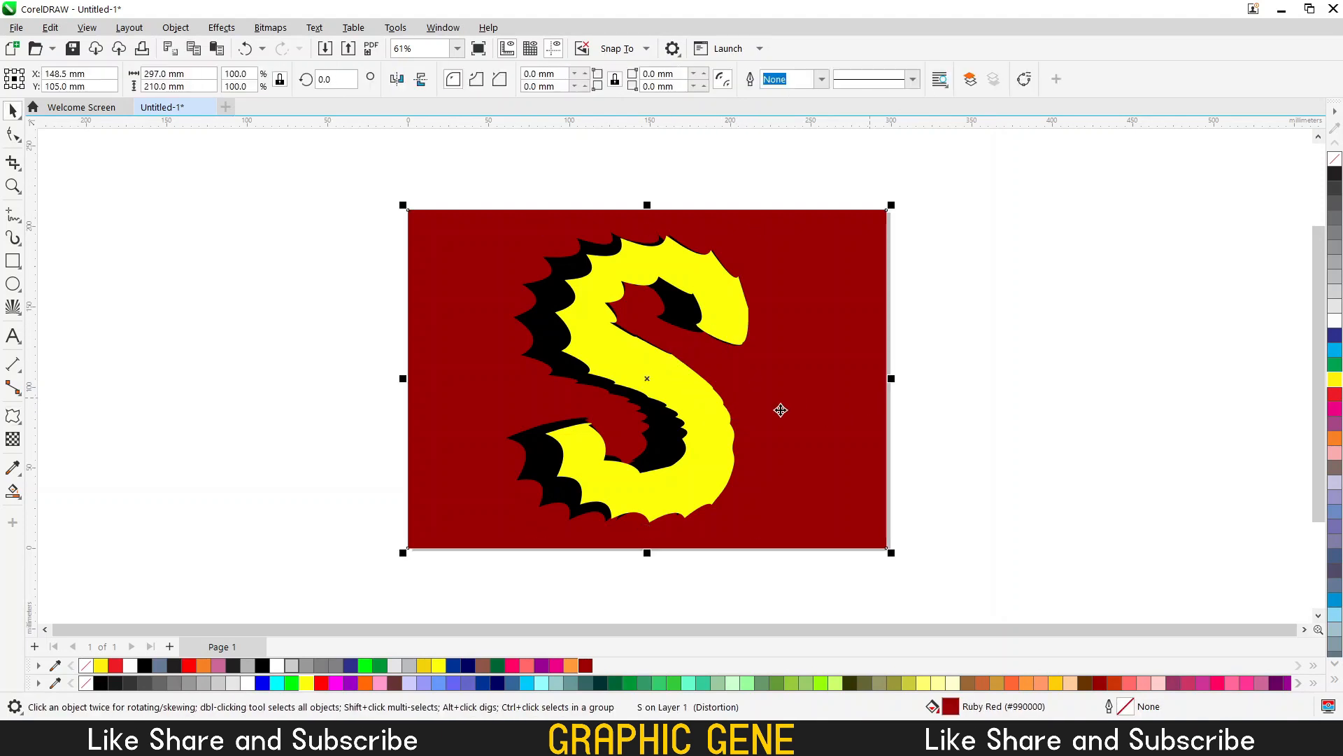
mouse_move(740, 439)
left_mouse_down()
mouse_move(719, 442)
mouse_move(723, 421)
left_mouse_up()
key("Escape")
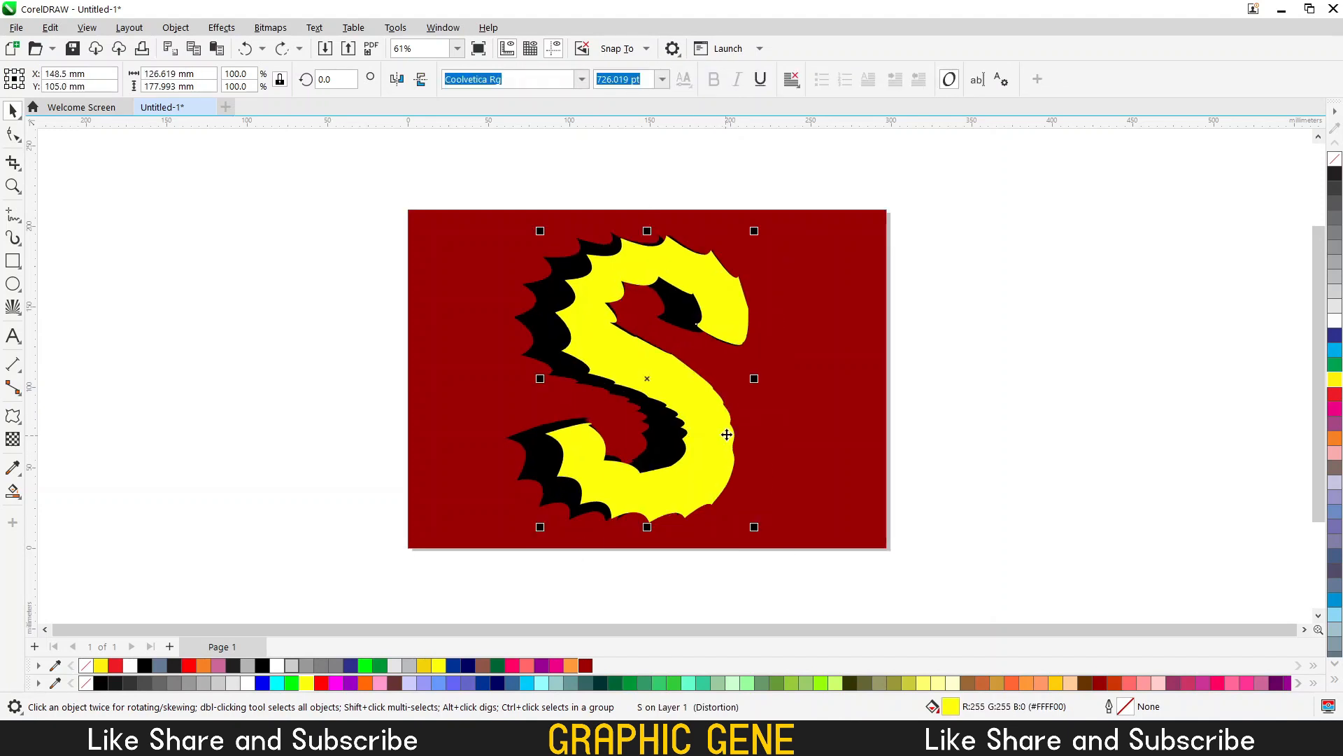
key("Escape")
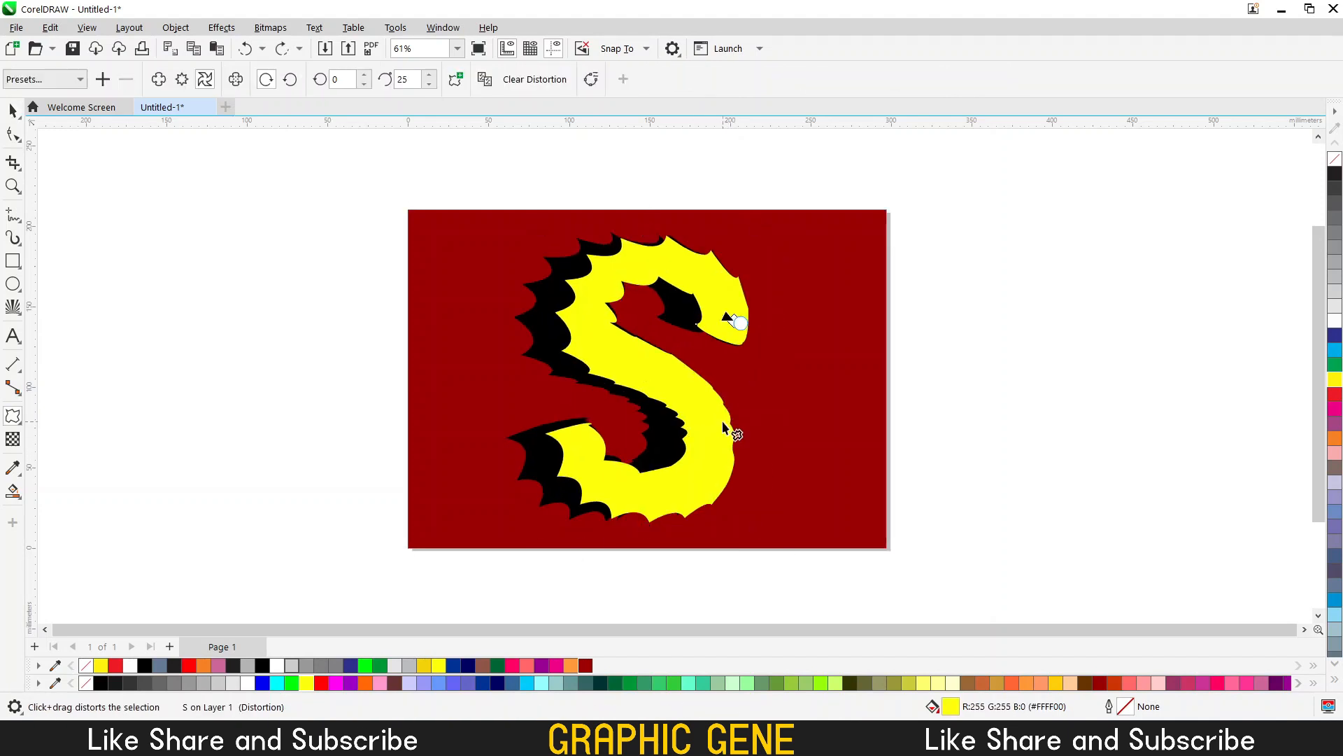
Edit the distorted S text to read "Su", keeping its distortion and block shadow live
left_click(626, 369)
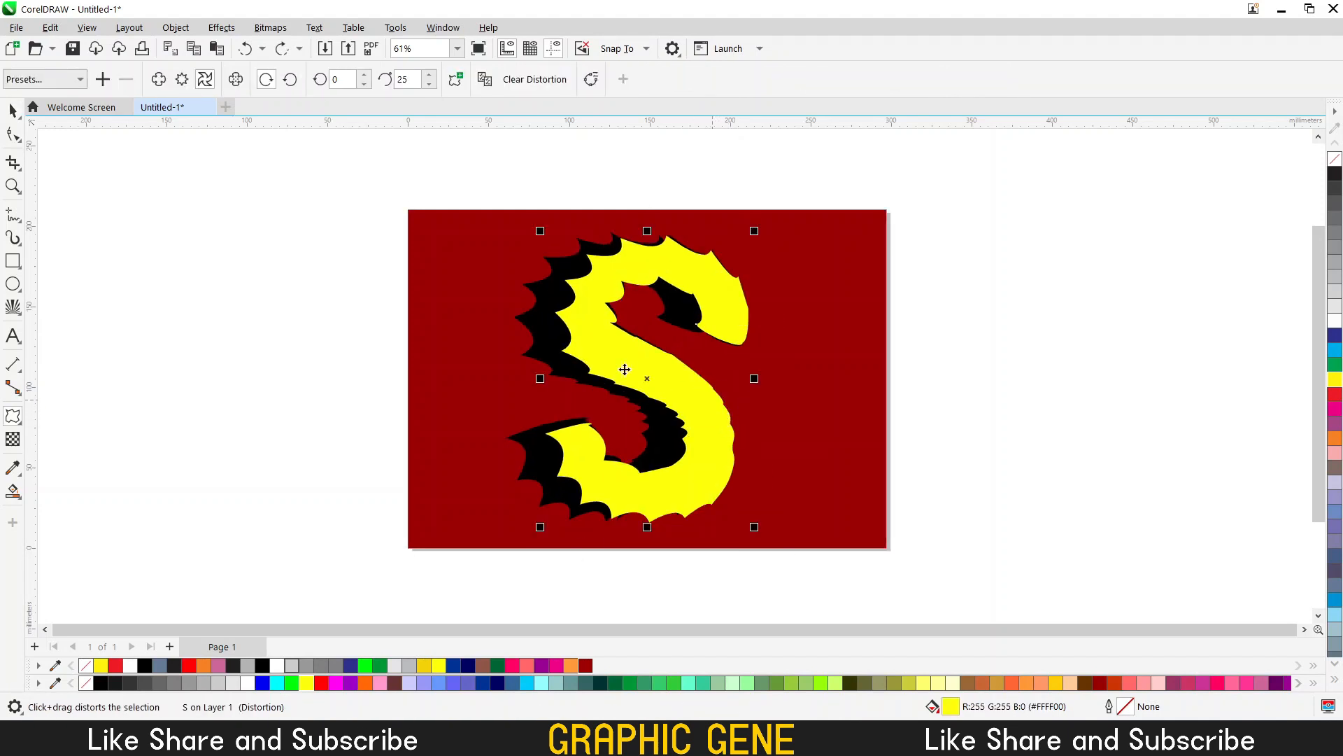
left_click(70, 305)
left_click(12, 336)
left_click(682, 398)
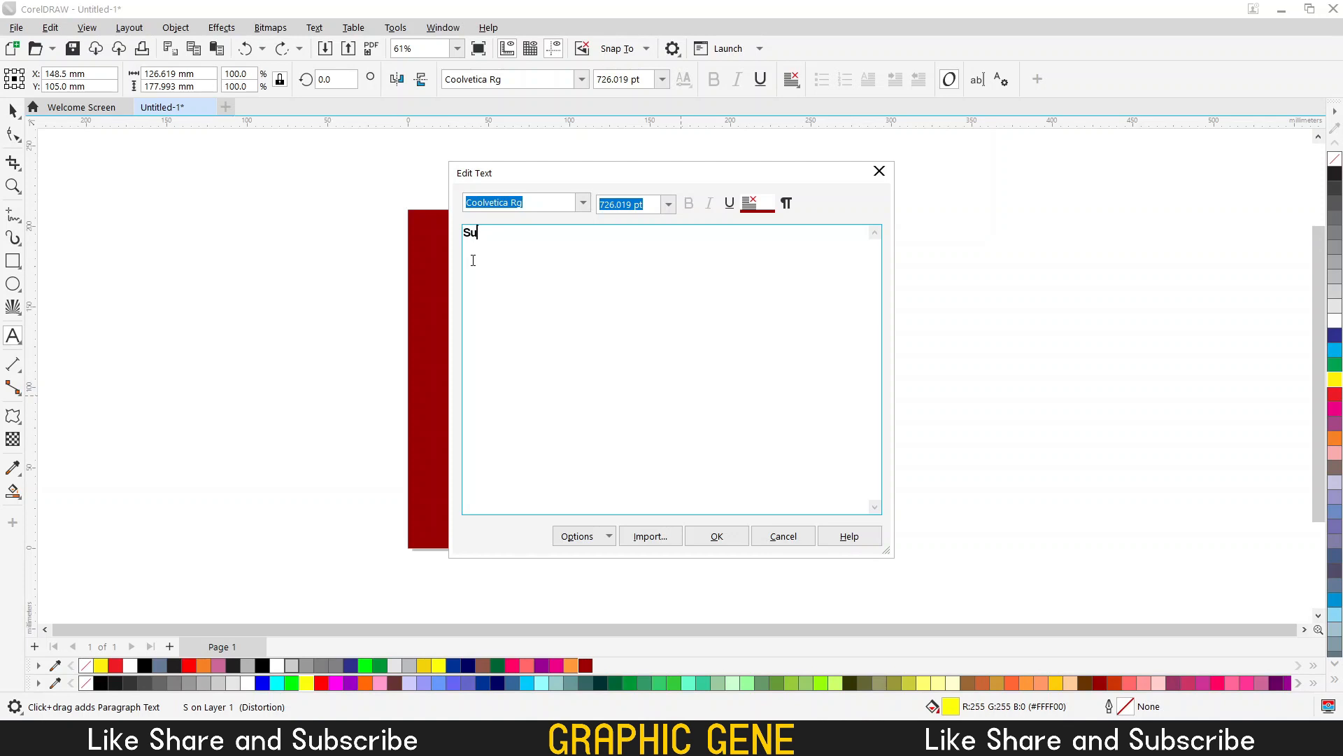
left_click(729, 536)
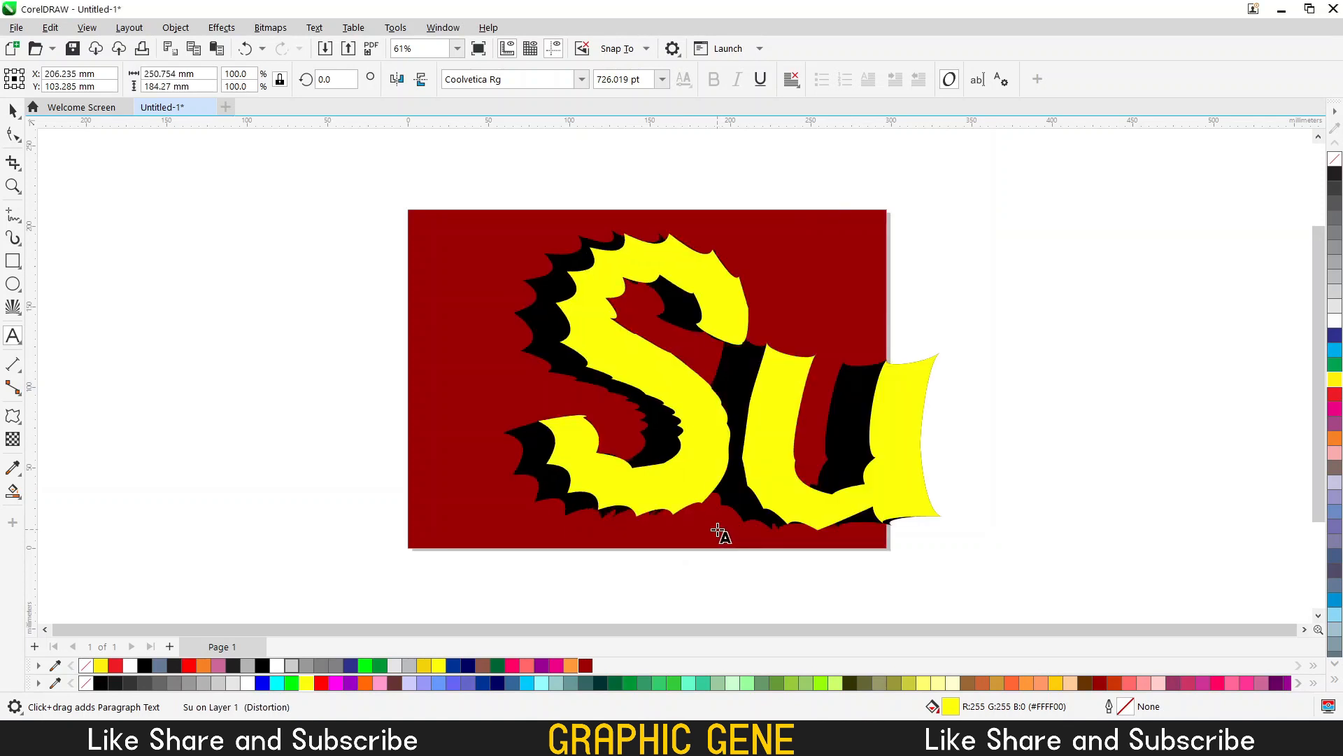
Centre the distorted "Su" lettering on the red background rectangle
left_click(13, 110)
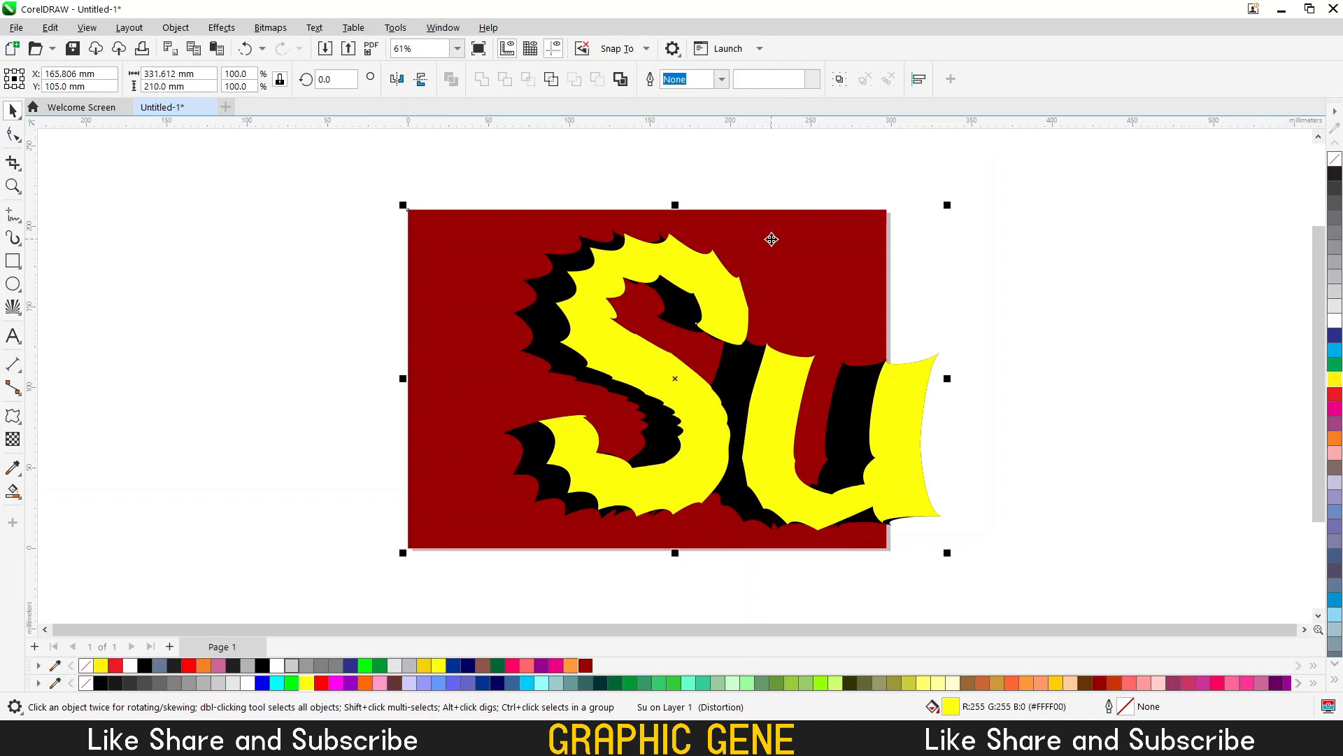
left_click_drag(771, 234, 679, 230)
left_click(1029, 282)
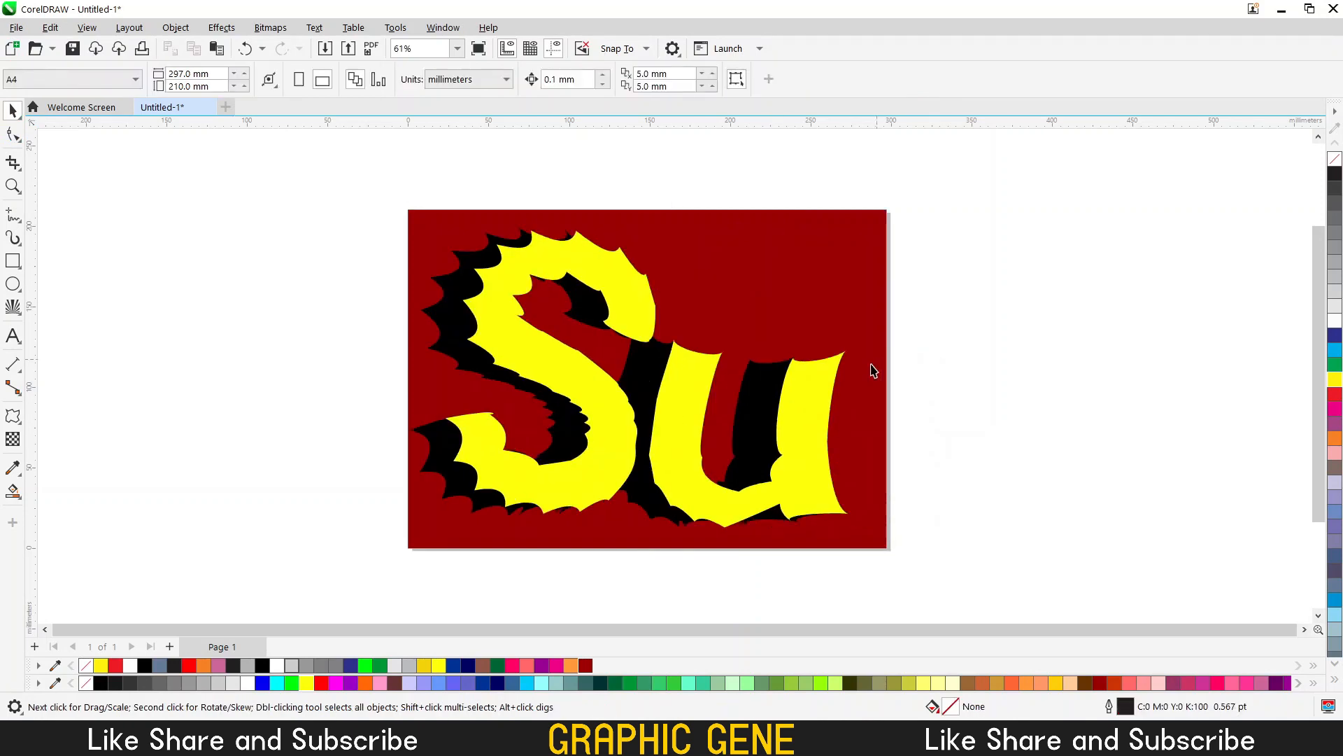
Edit the "Su" text back to the single letter "S" by removing the u
left_click(806, 413)
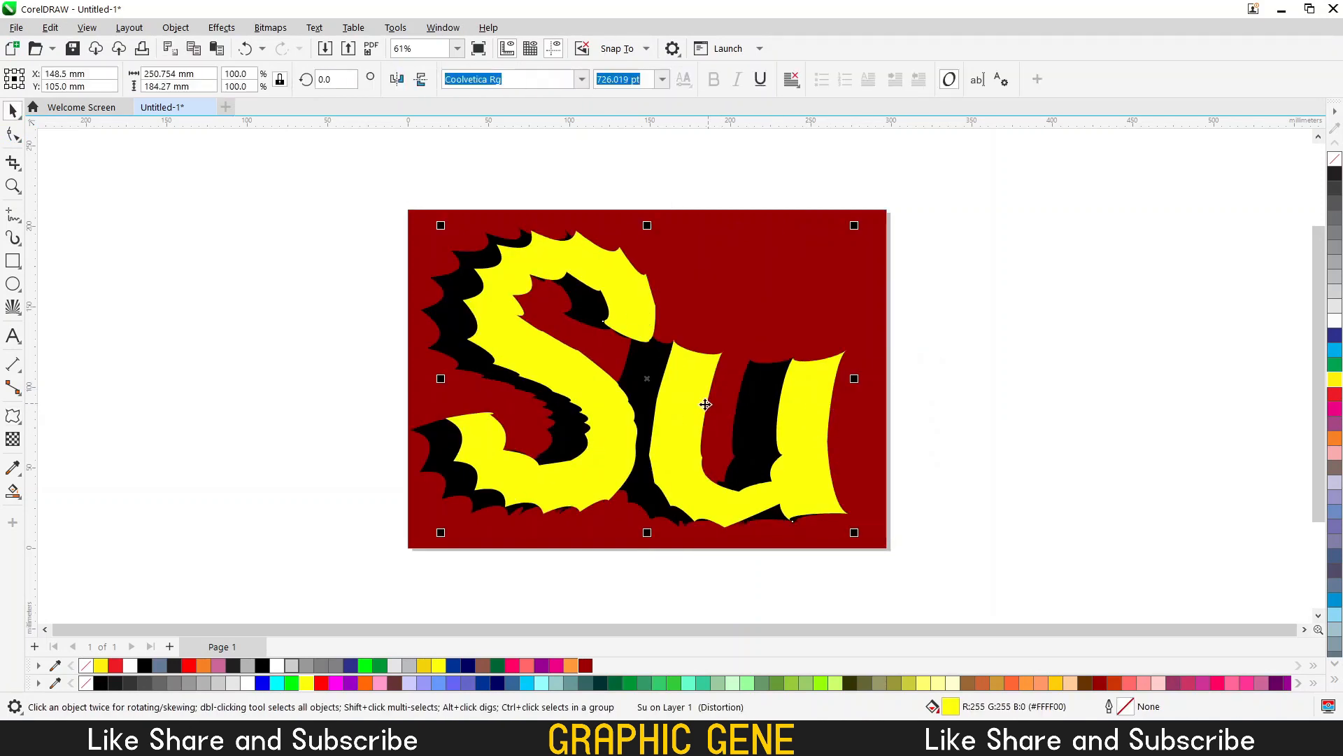
left_click(12, 336)
left_click(634, 411)
key("ctrl+shift+t")
left_click(478, 233)
key("BackSpace")
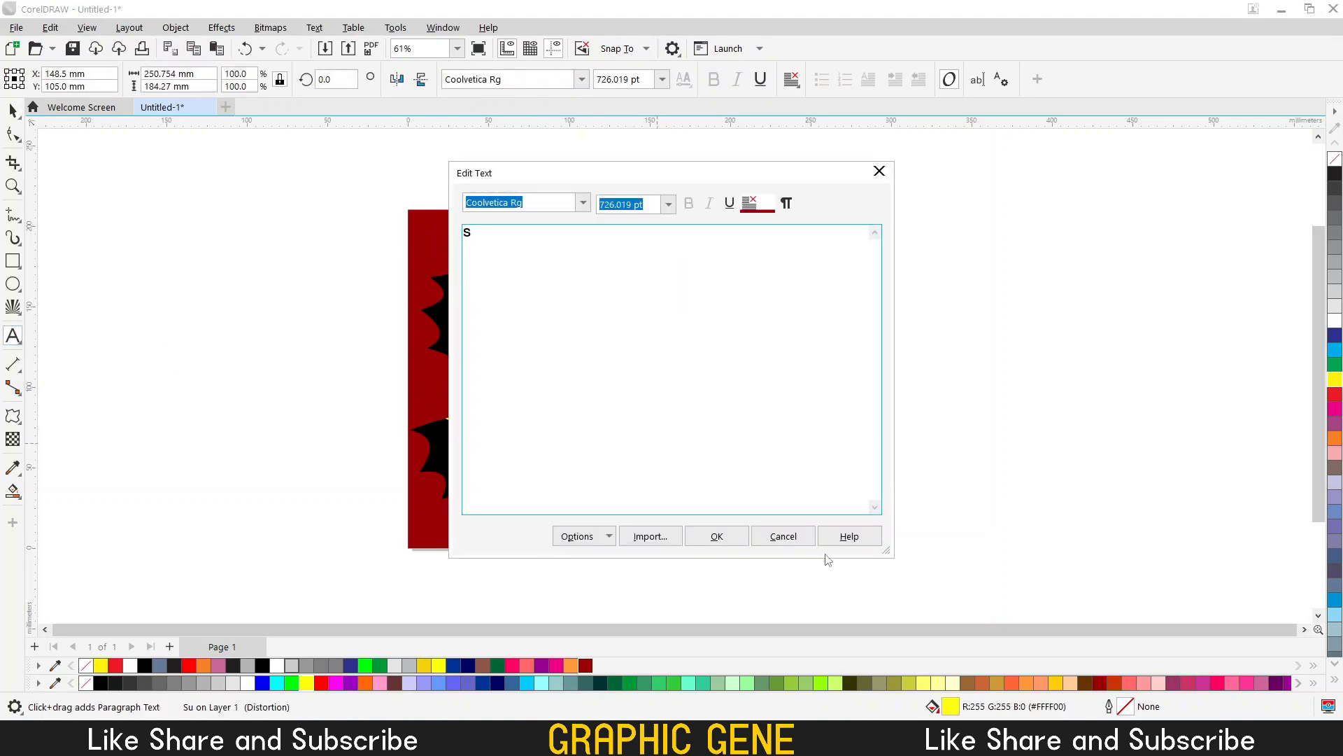
left_click(710, 537)
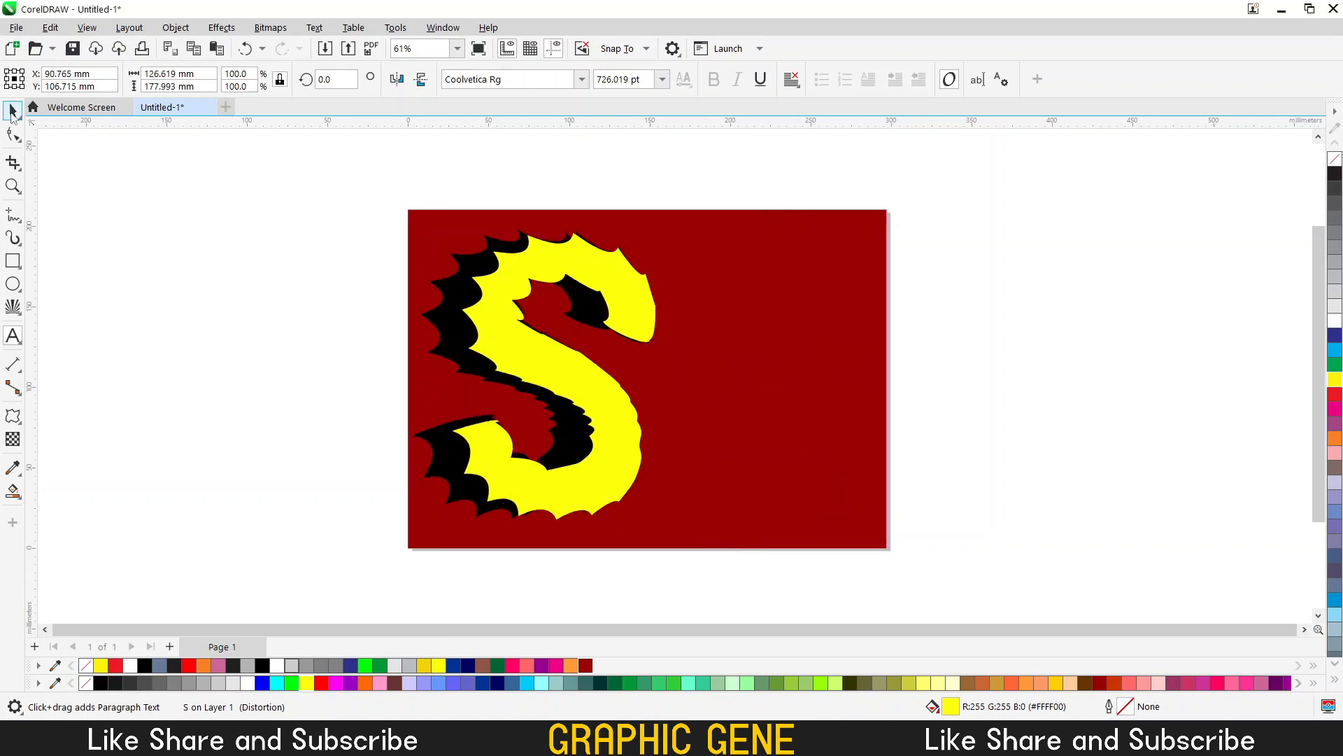
Realign the single distorted S to the centre of the red background rectangle and deselect everything
left_click(12, 110)
left_click(759, 291, "shift")
key("c")
left_click(1037, 300)
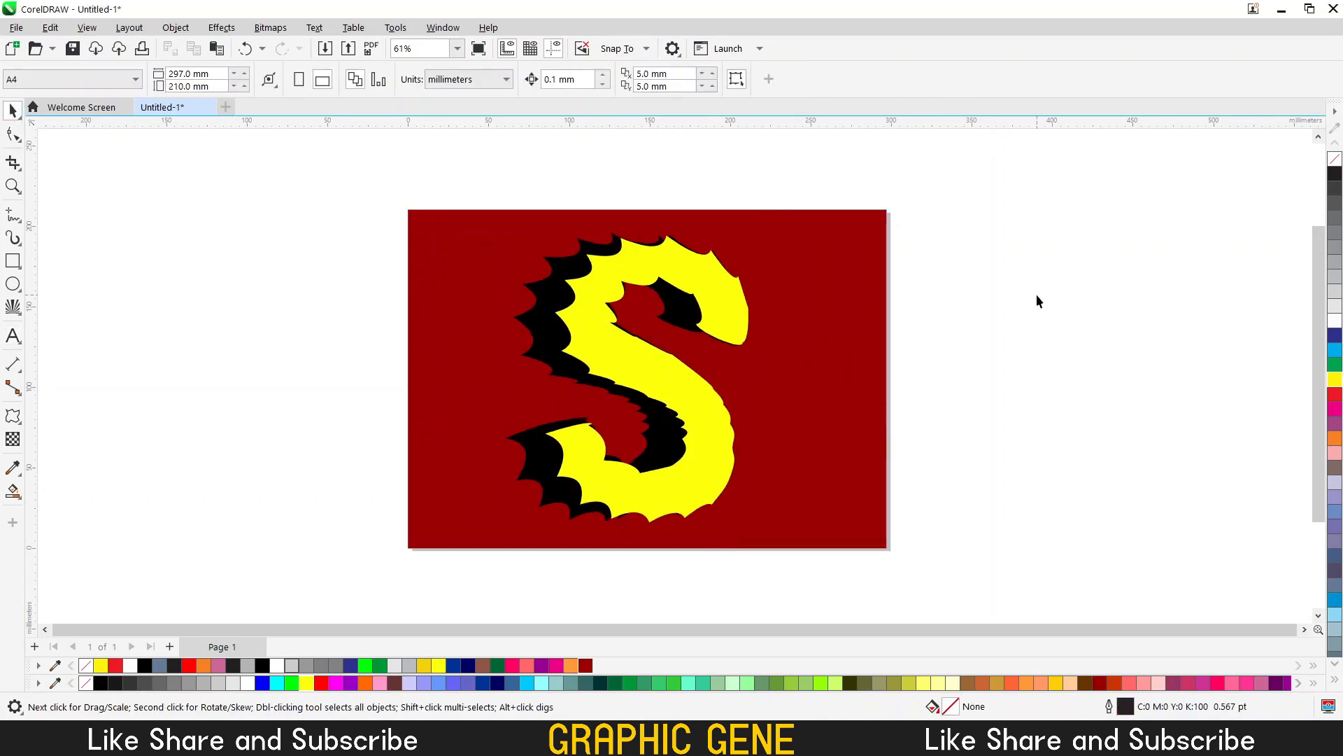